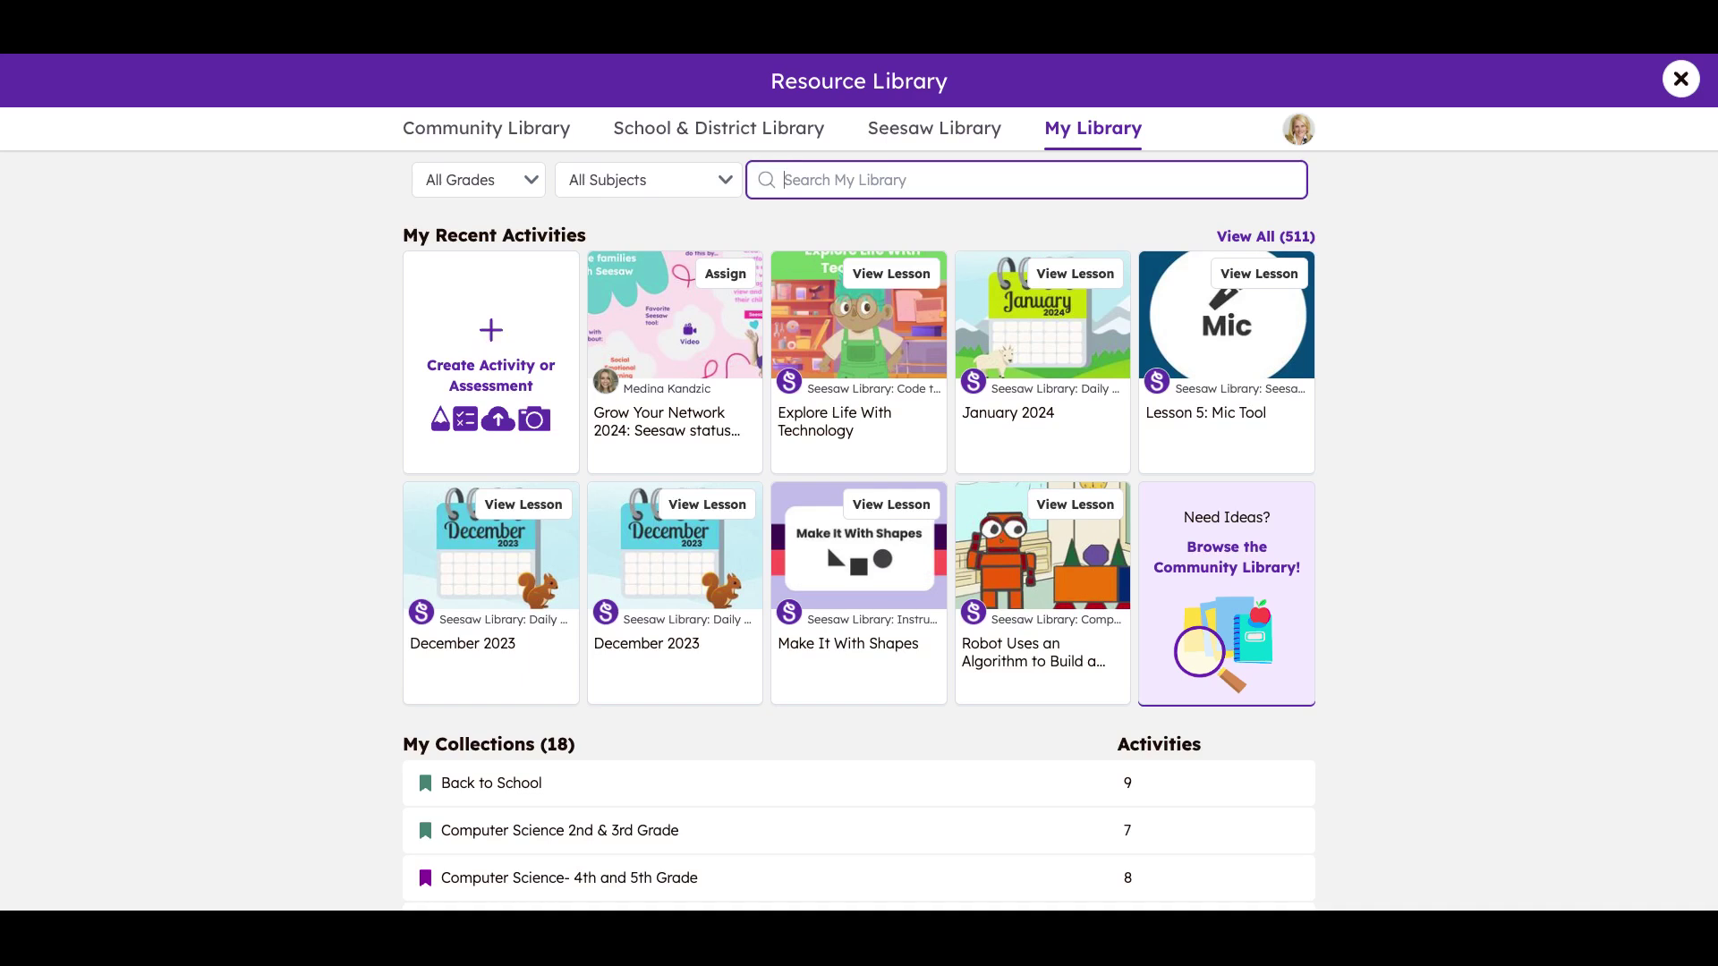
Start a new activity and name it 'Branches of Government'
{"action": "left_click", "coordinate": [491, 330]}
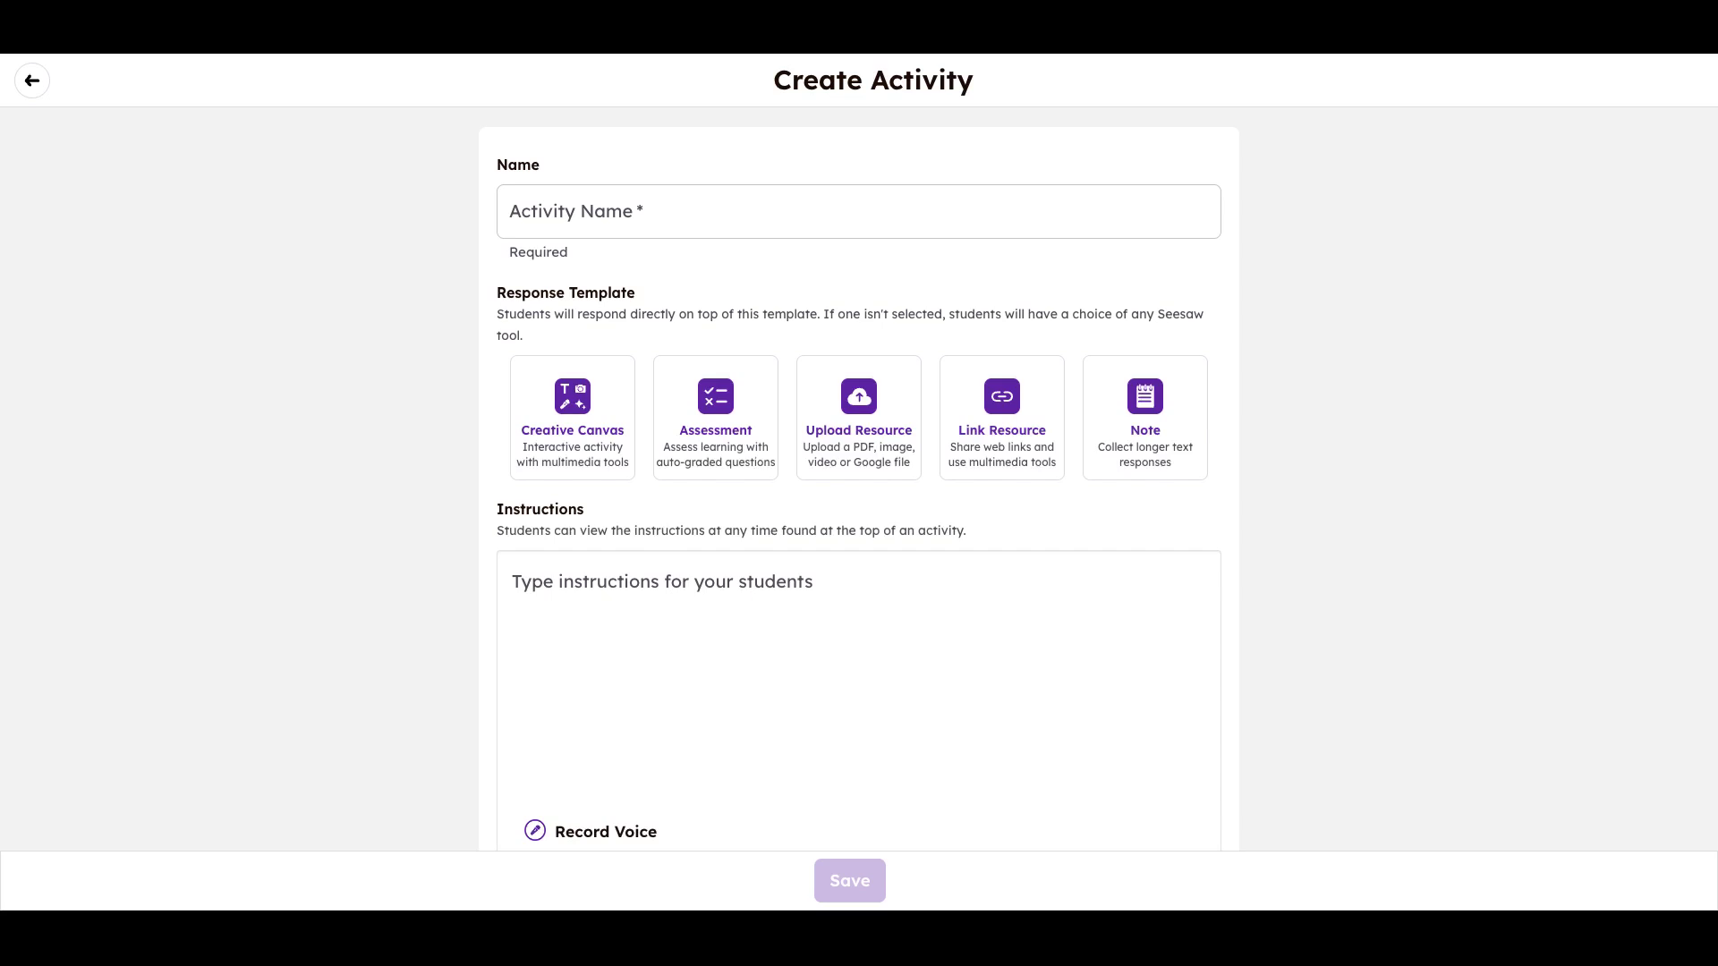
{"action": "left_click", "coordinate": [580, 211]}
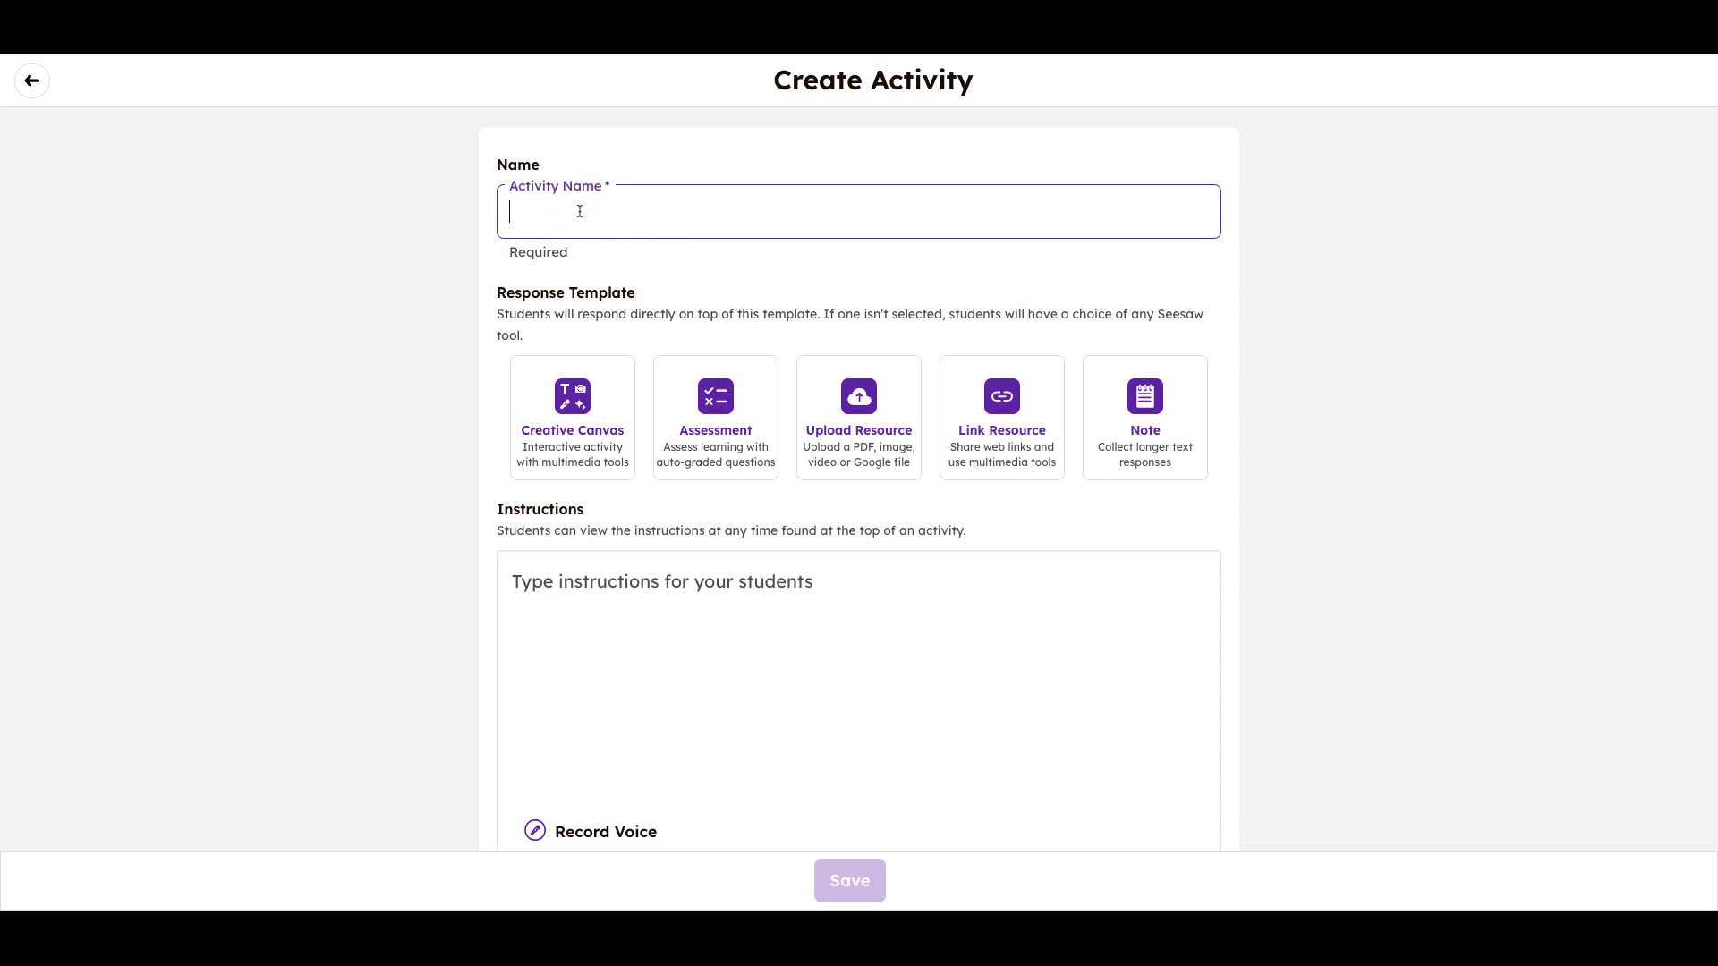
{"action": "left_click", "coordinate": [604, 246]}
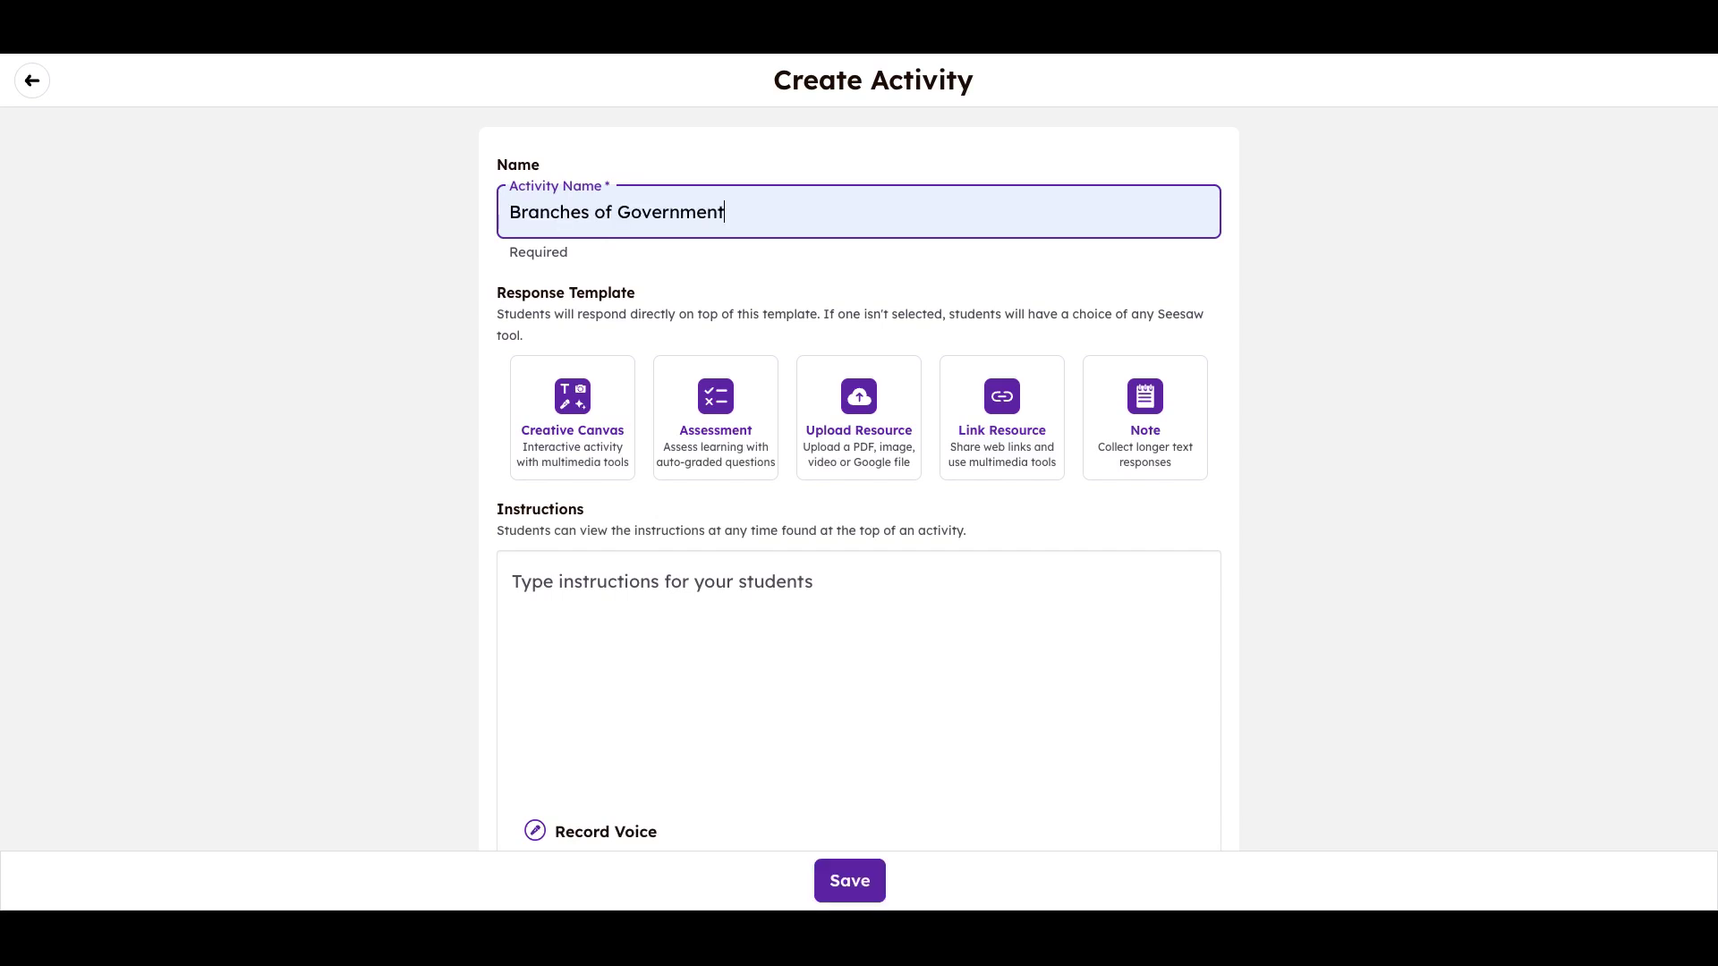
Choose the Assessment template with Multiple Choice questions, Classic responses and Practice Mode feedback
{"action": "left_click", "coordinate": [708, 417]}
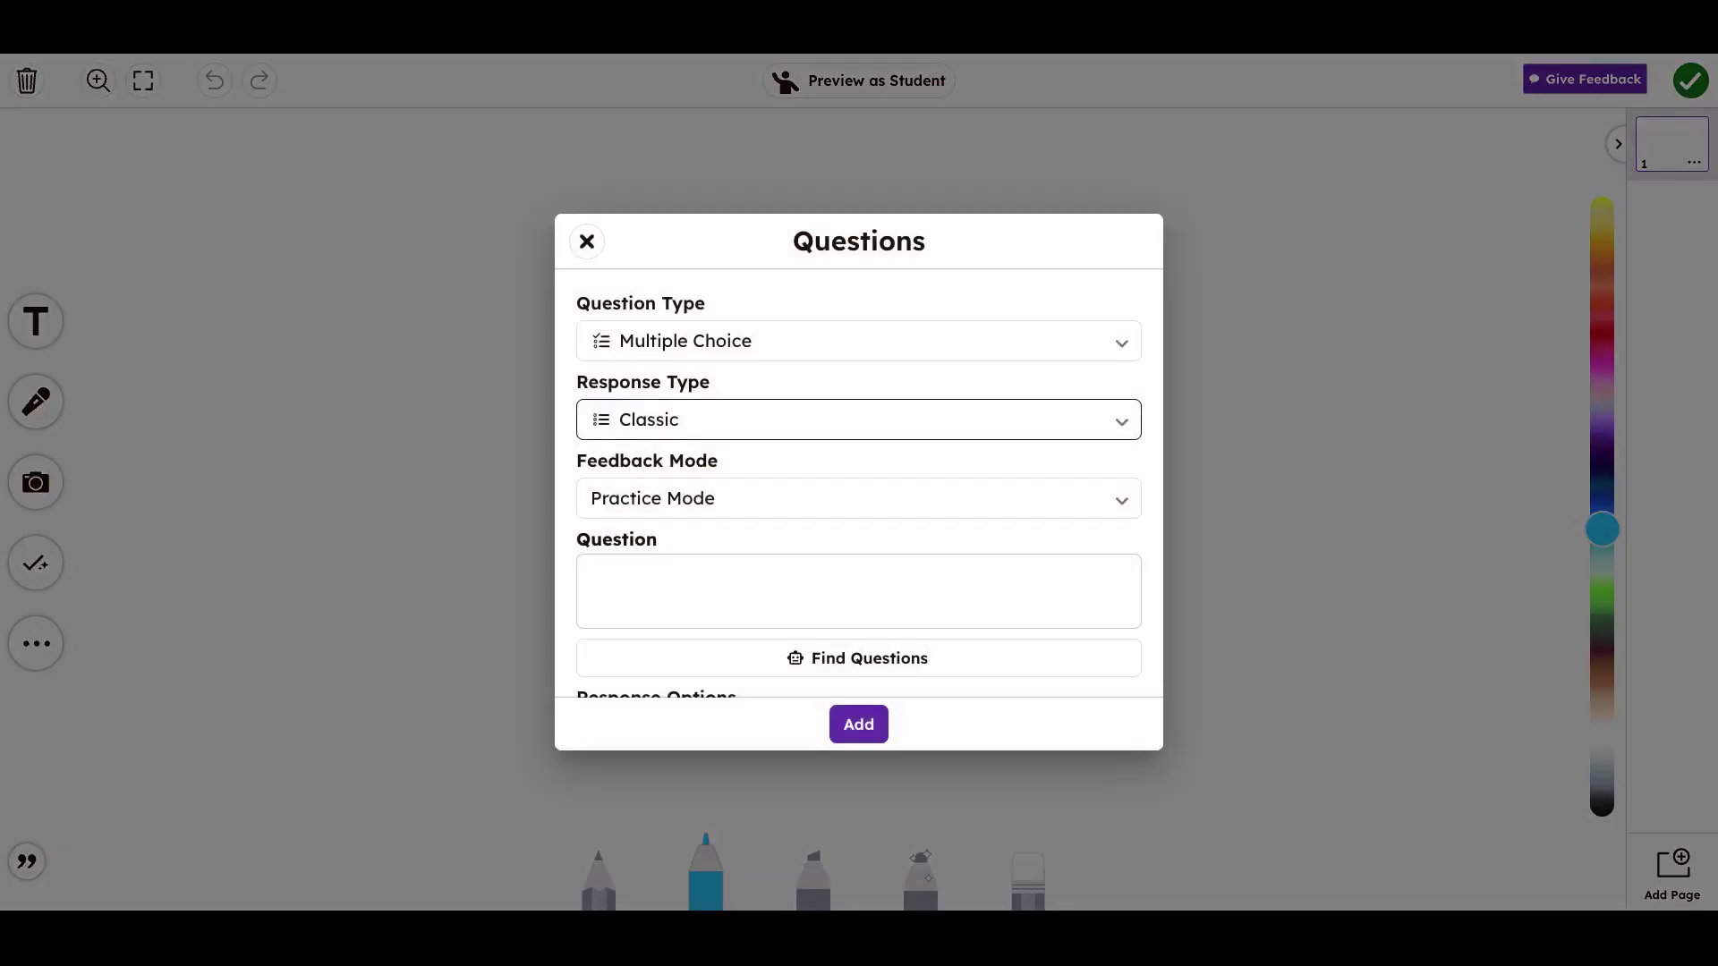
{"action": "left_click", "coordinate": [794, 355]}
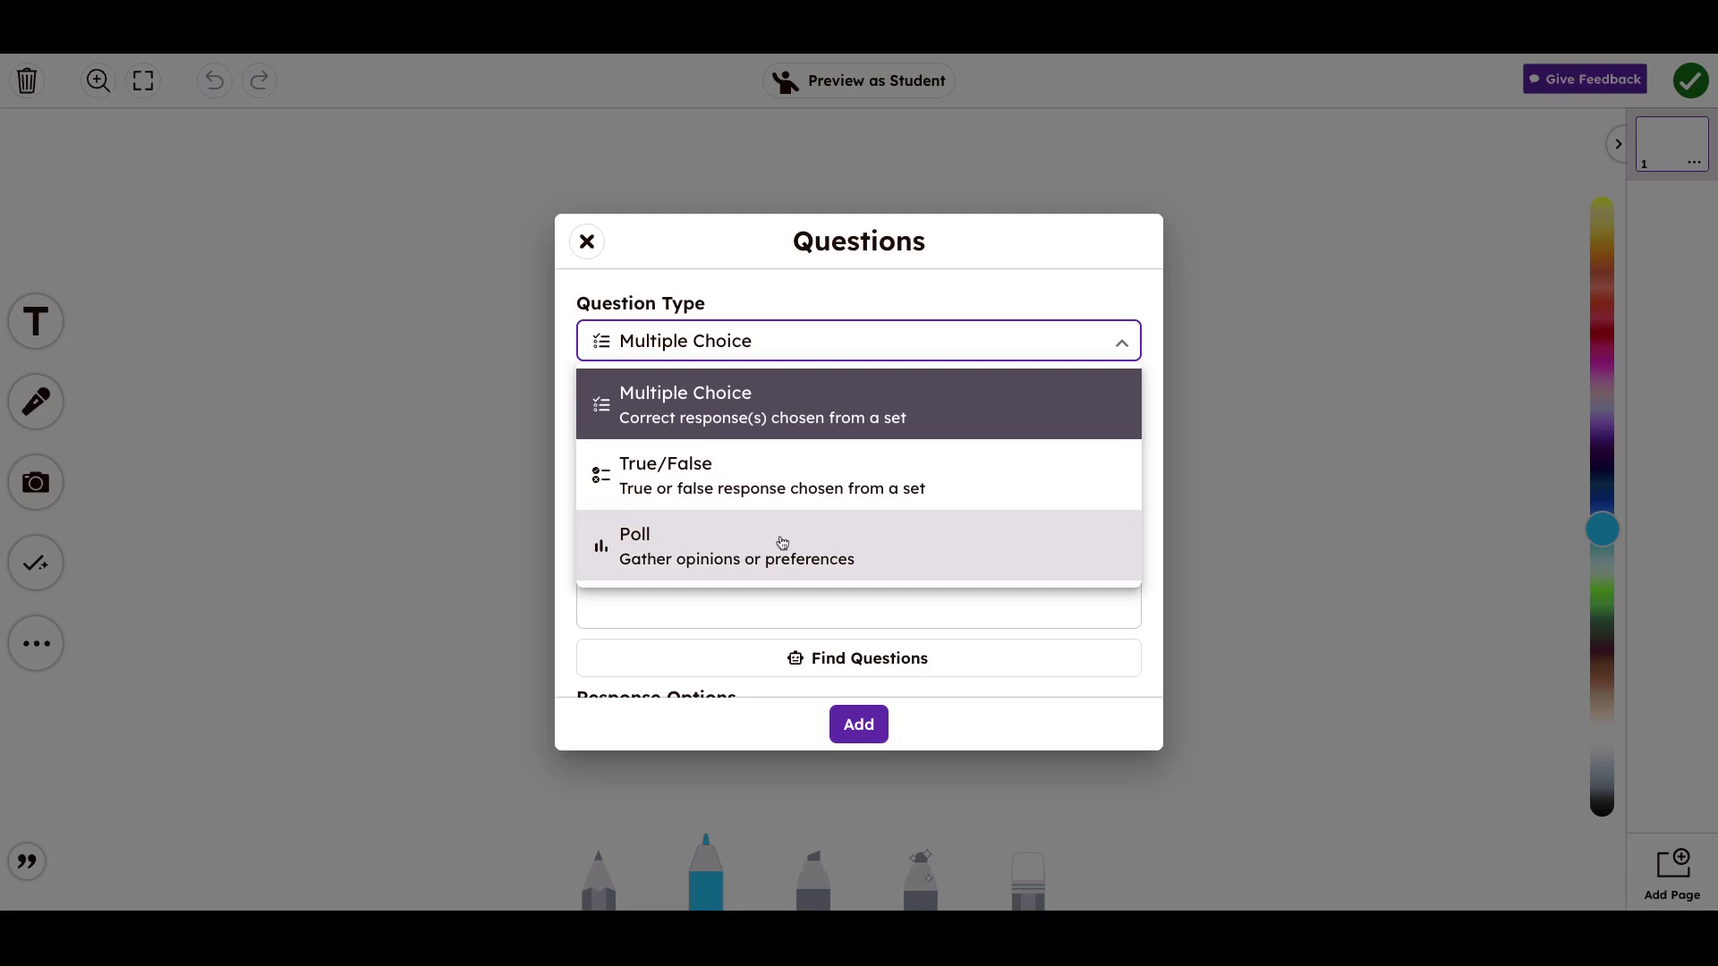
{"action": "left_click", "coordinate": [738, 403]}
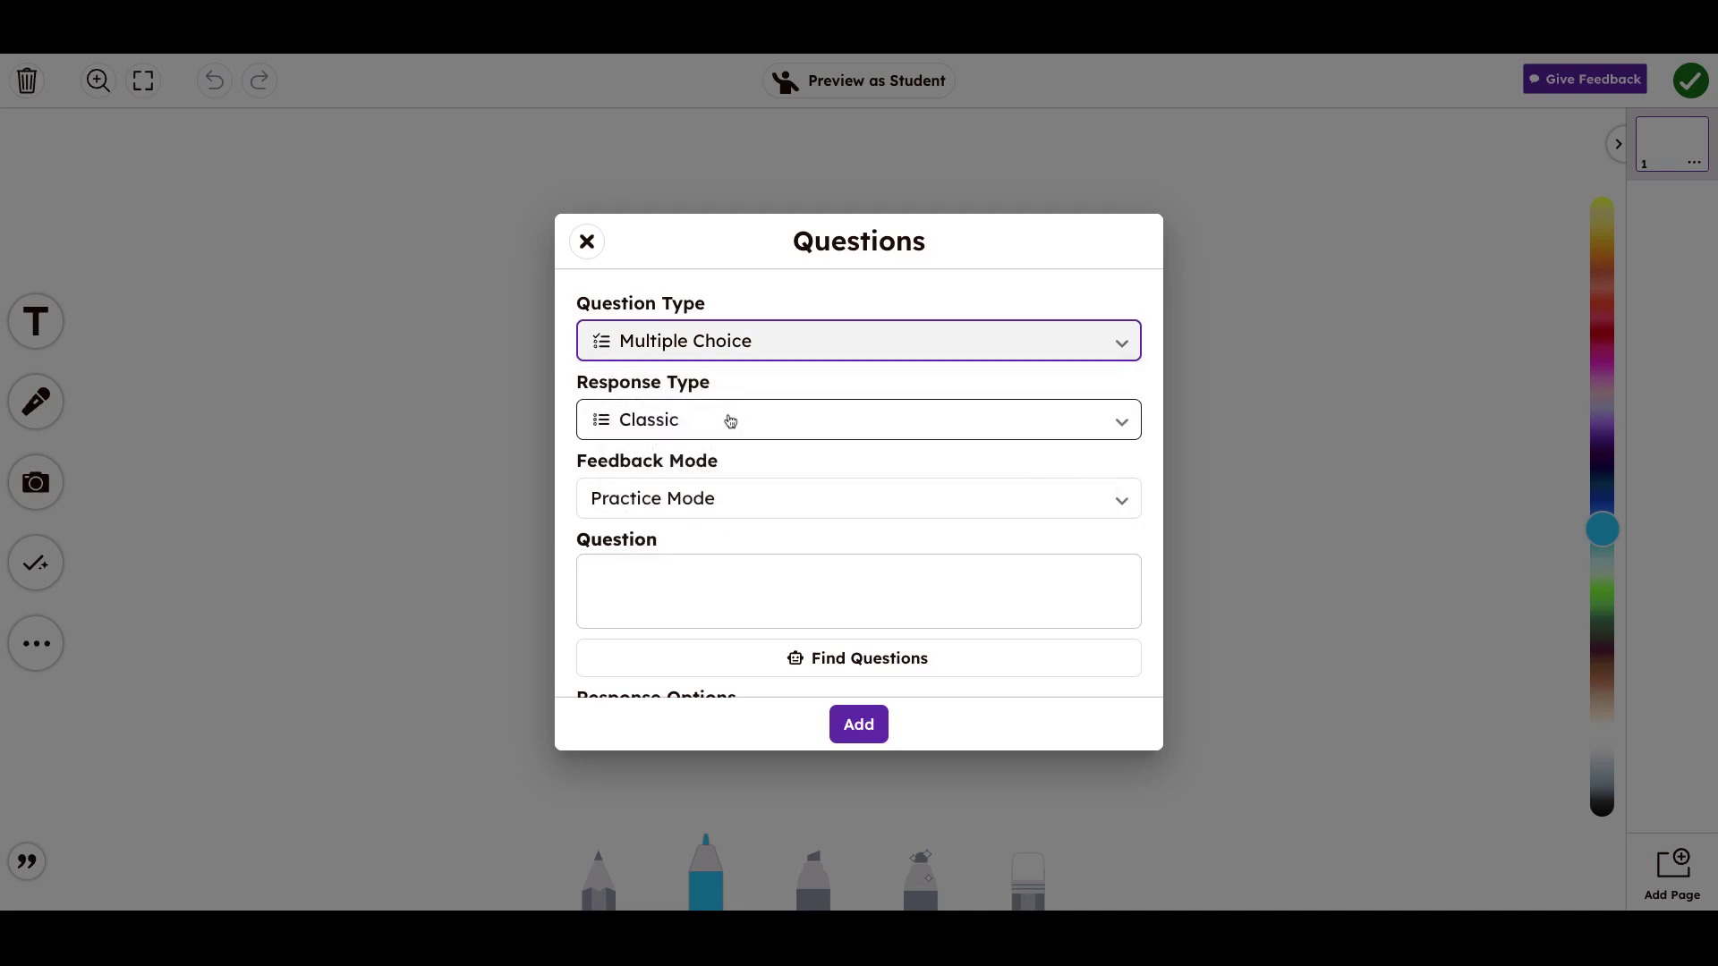
{"action": "left_click", "coordinate": [730, 421]}
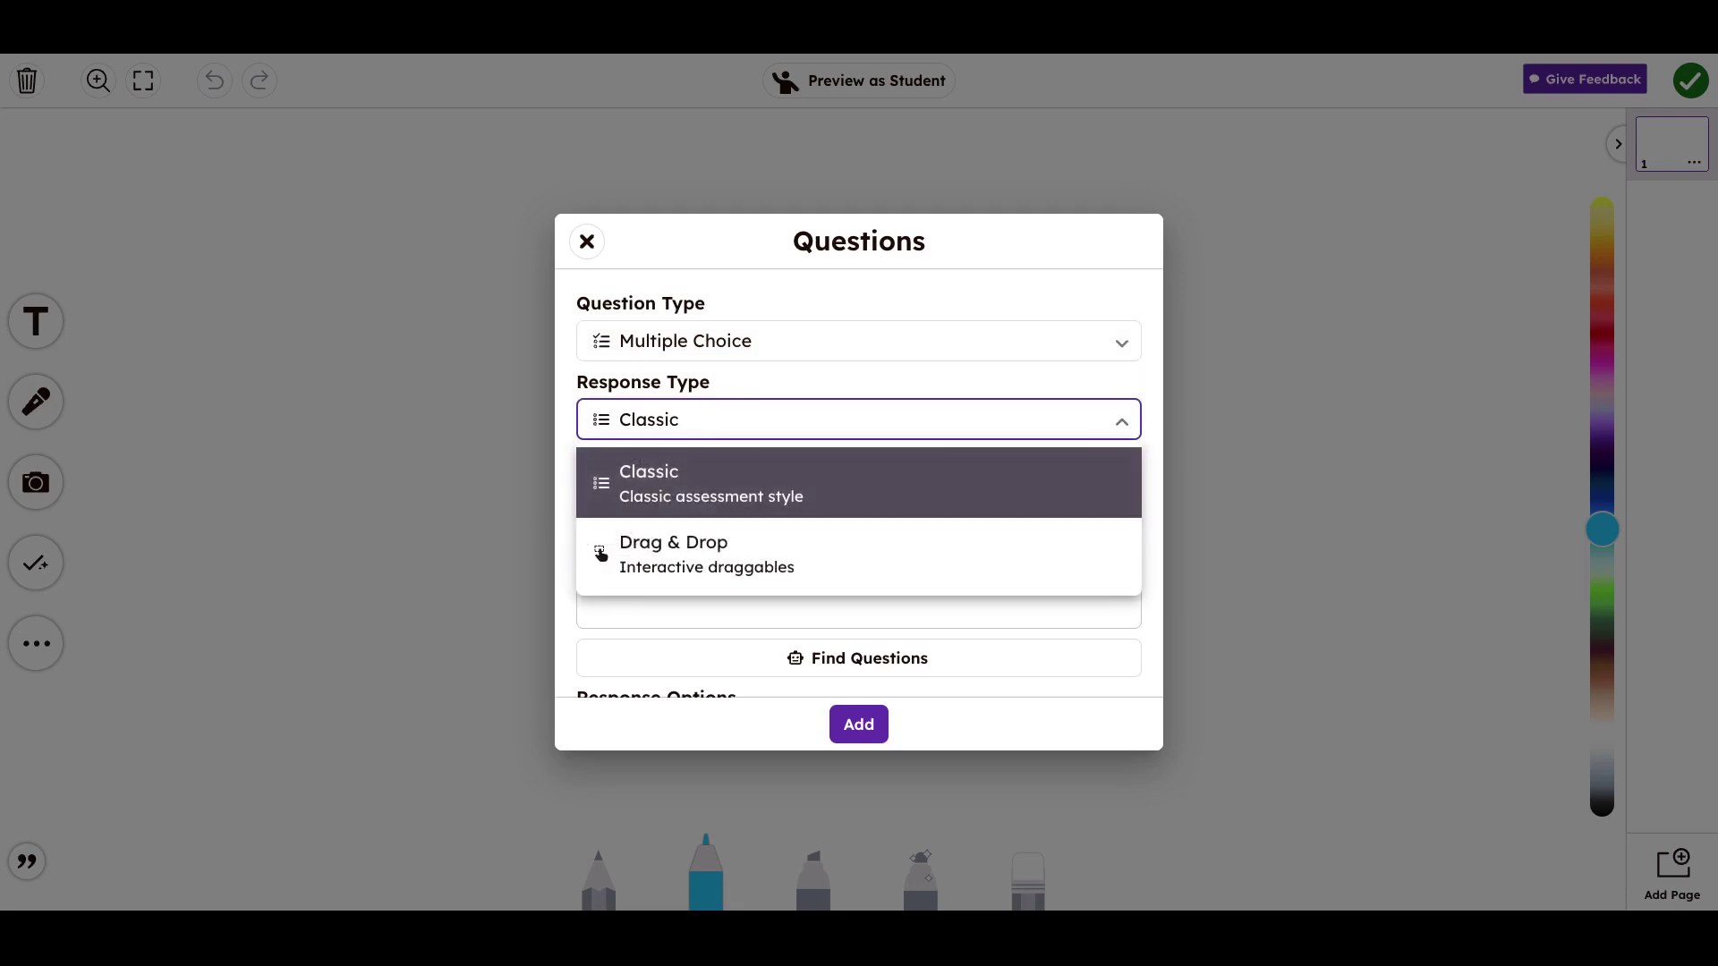
{"action": "left_click", "coordinate": [677, 492]}
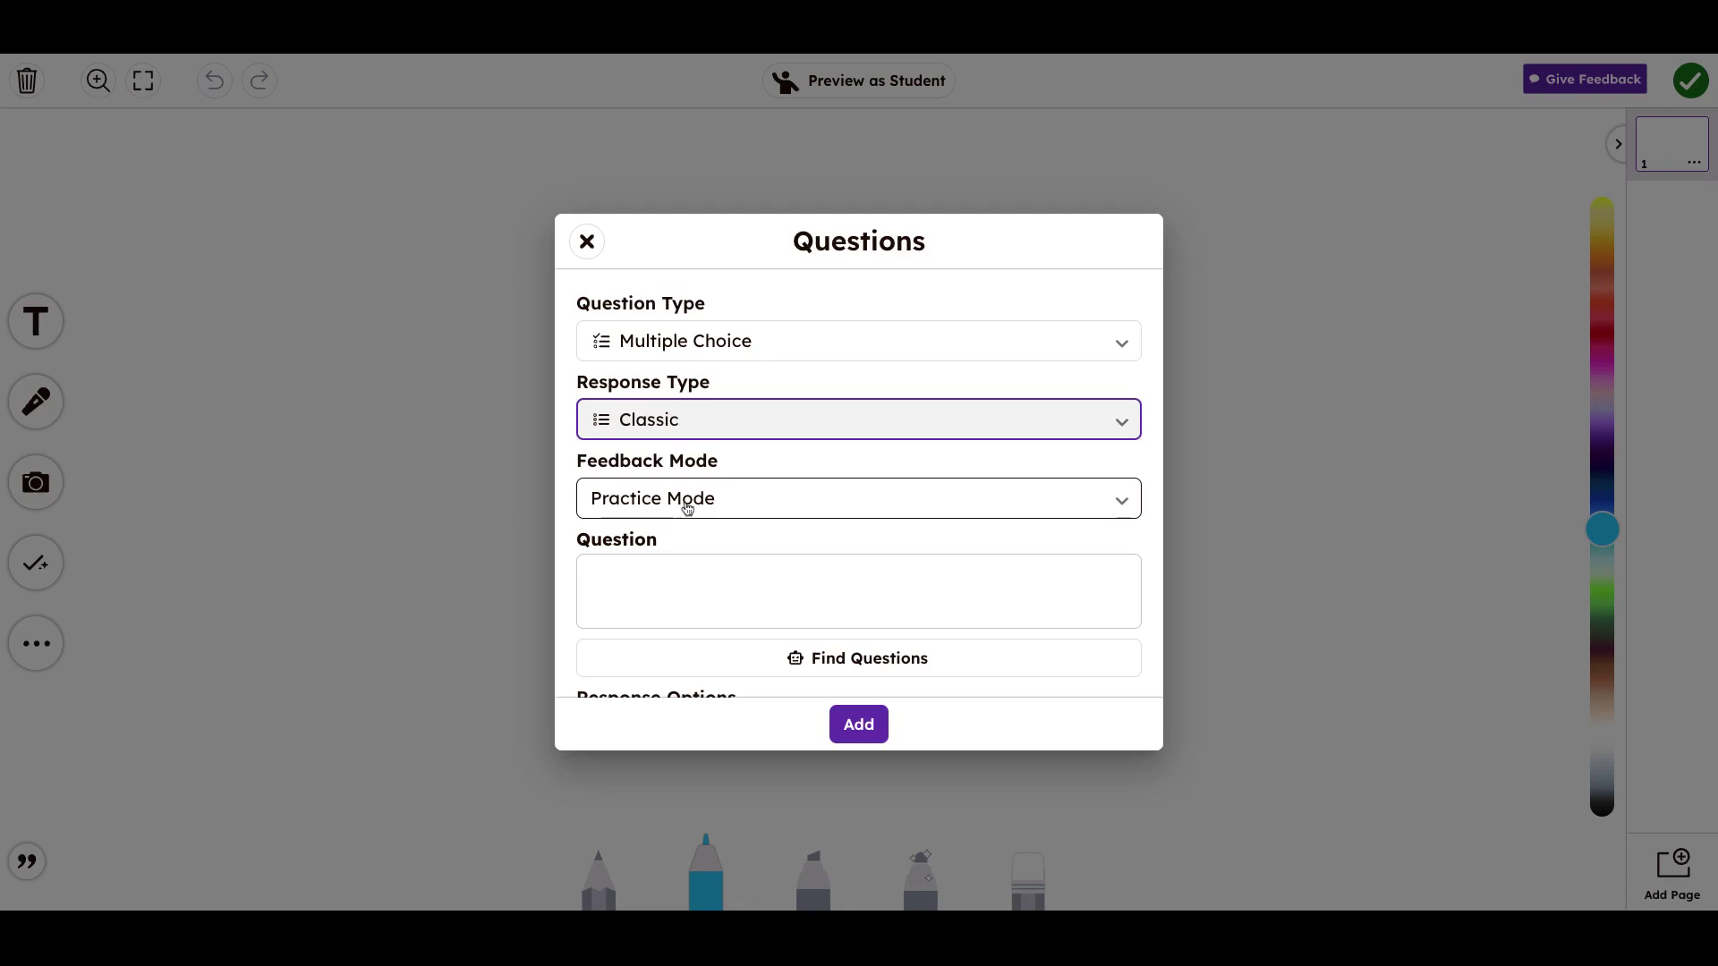
{"action": "left_click", "coordinate": [762, 506]}
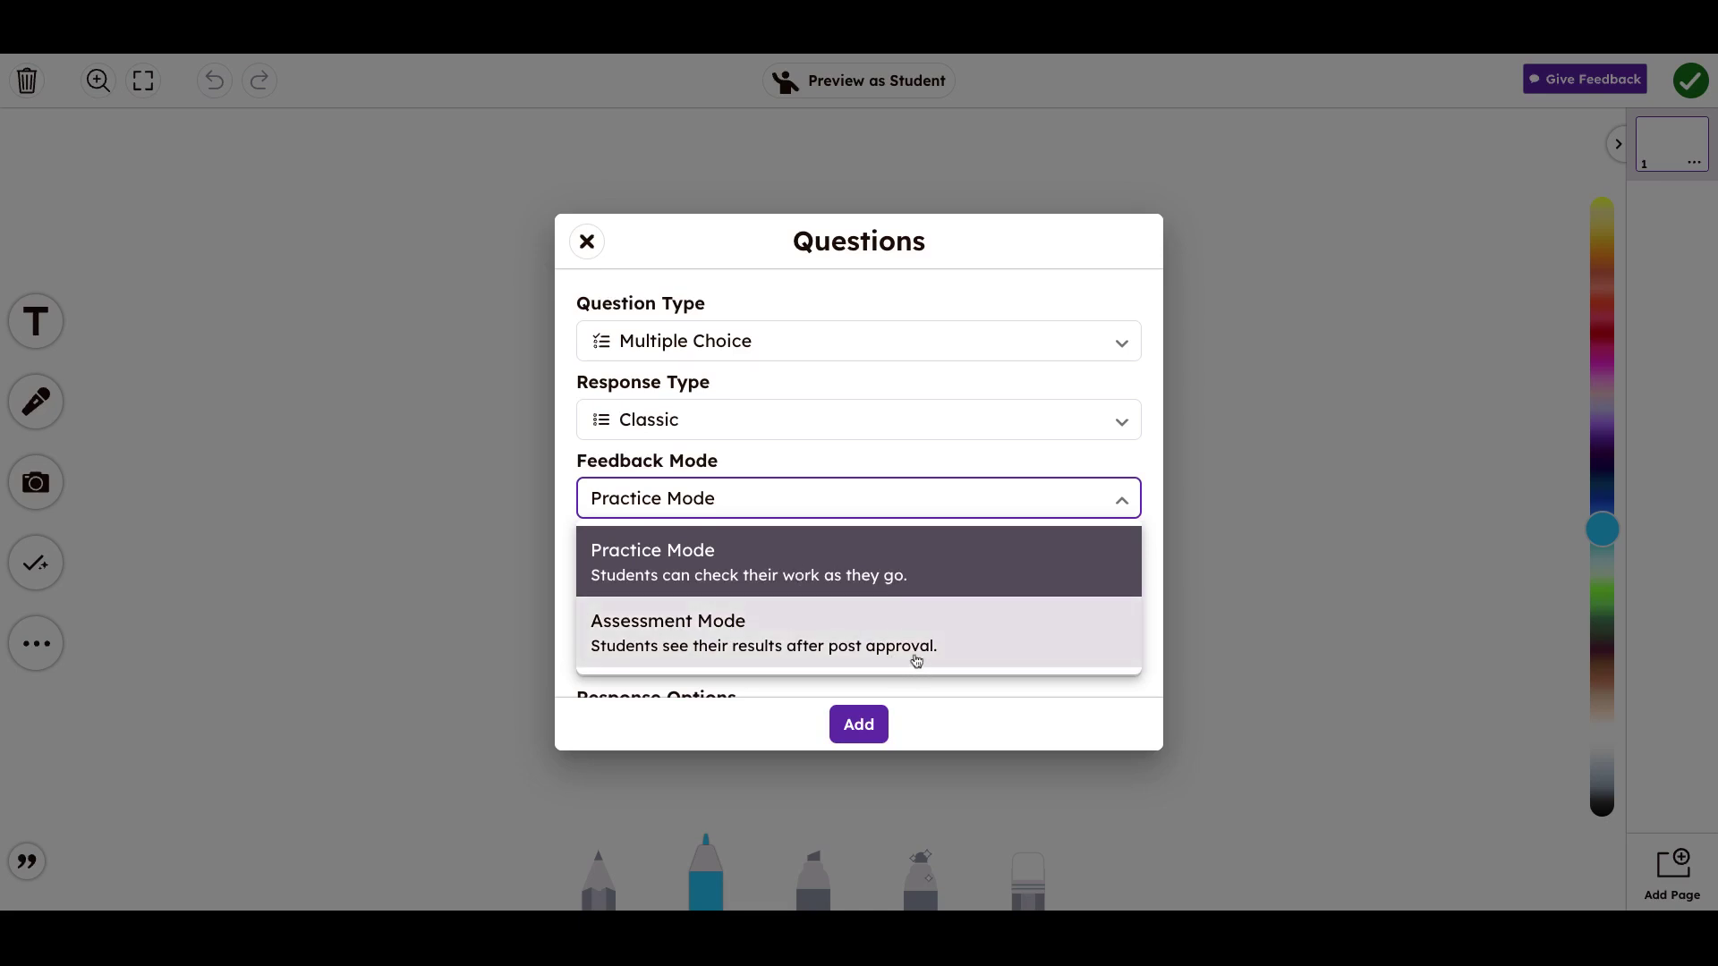
{"action": "left_click", "coordinate": [673, 570]}
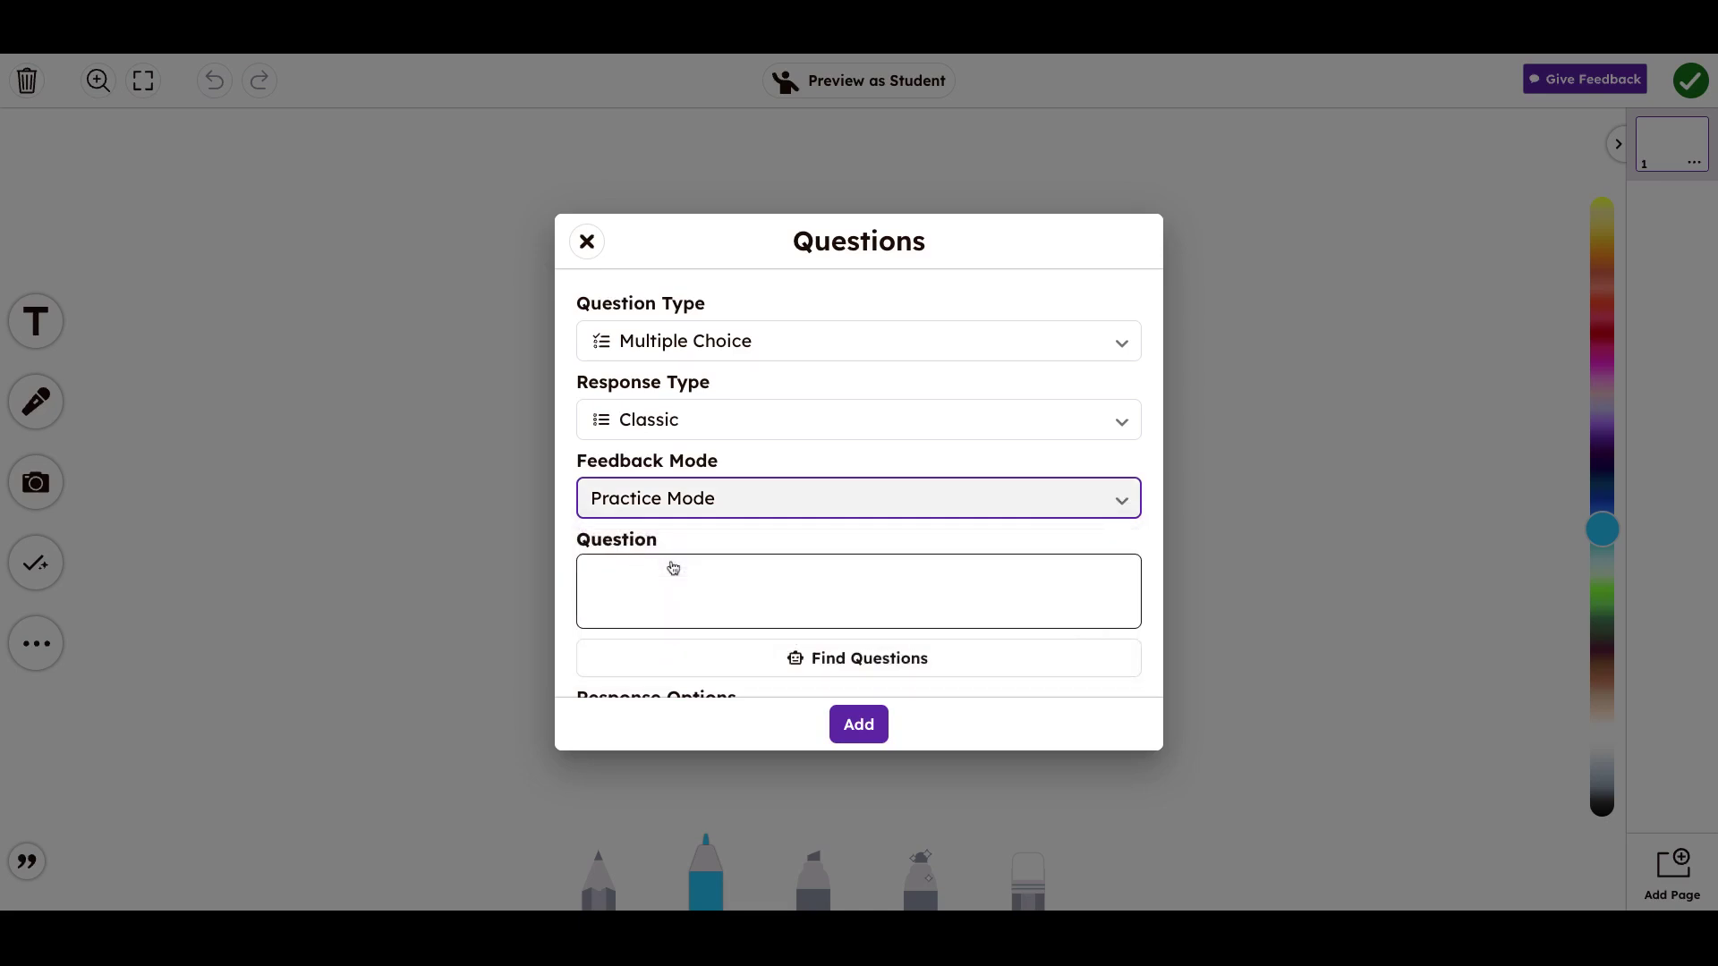
{"action": "scroll", "coordinate": [693, 532], "scroll_direction": "down", "scroll_amount": 1}
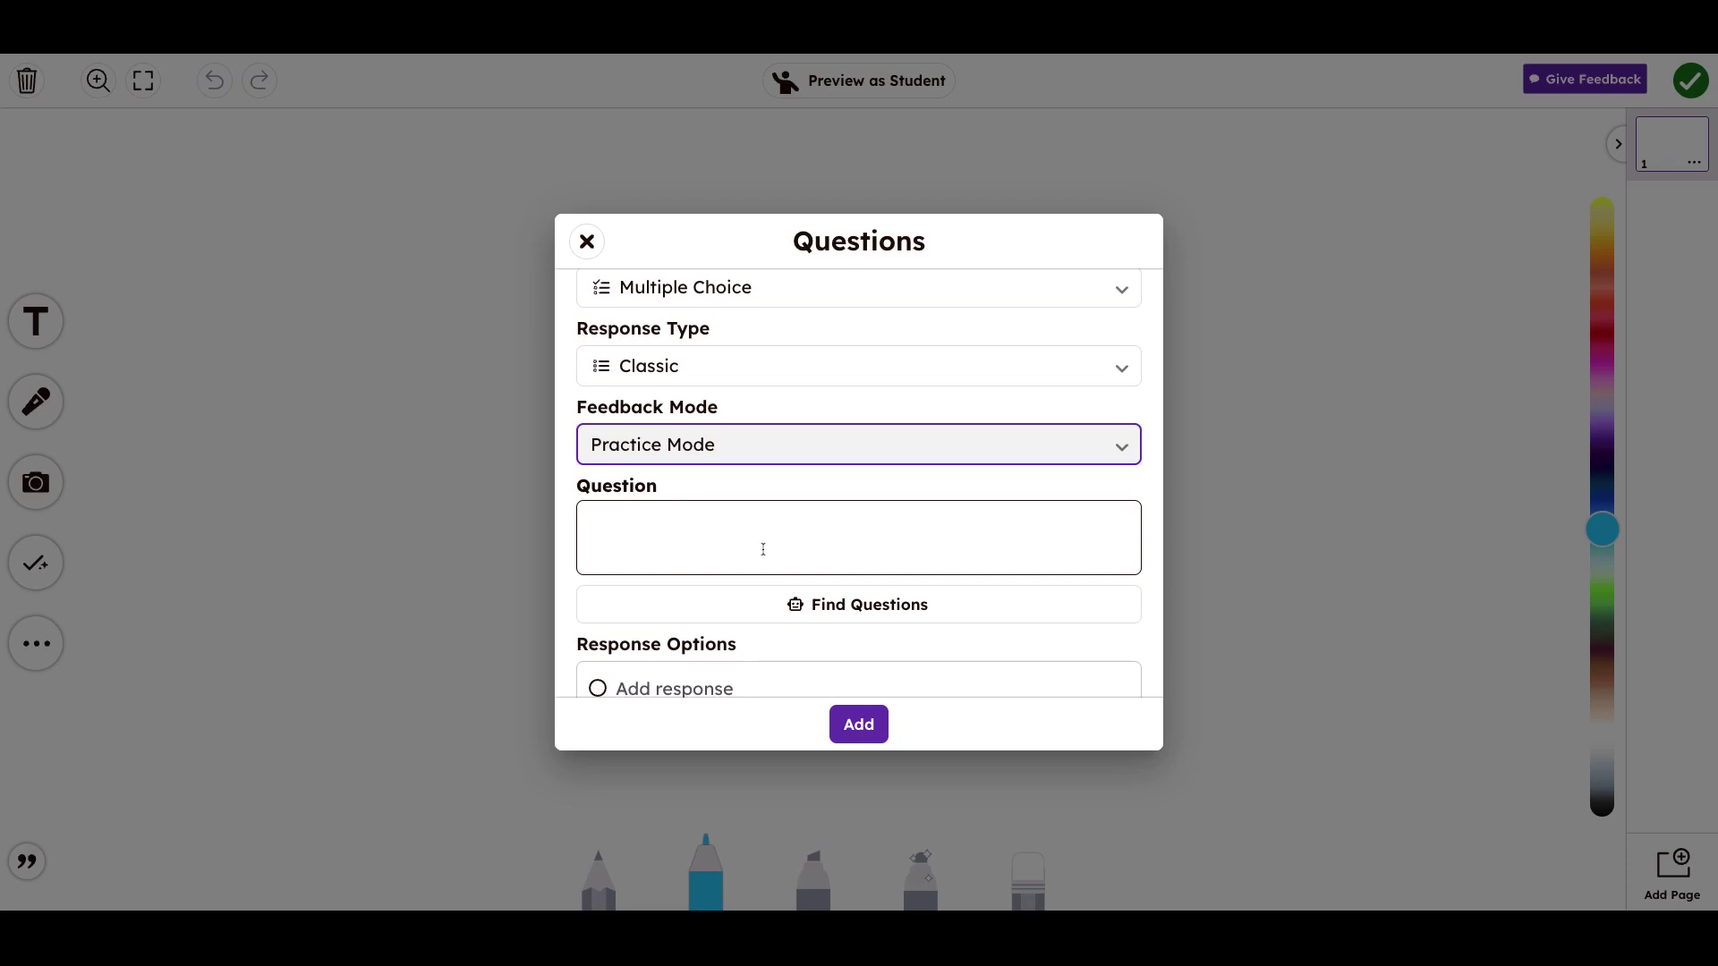
Open the AI-powered Find Questions finder from the Questions dialog
{"action": "left_click", "coordinate": [803, 614]}
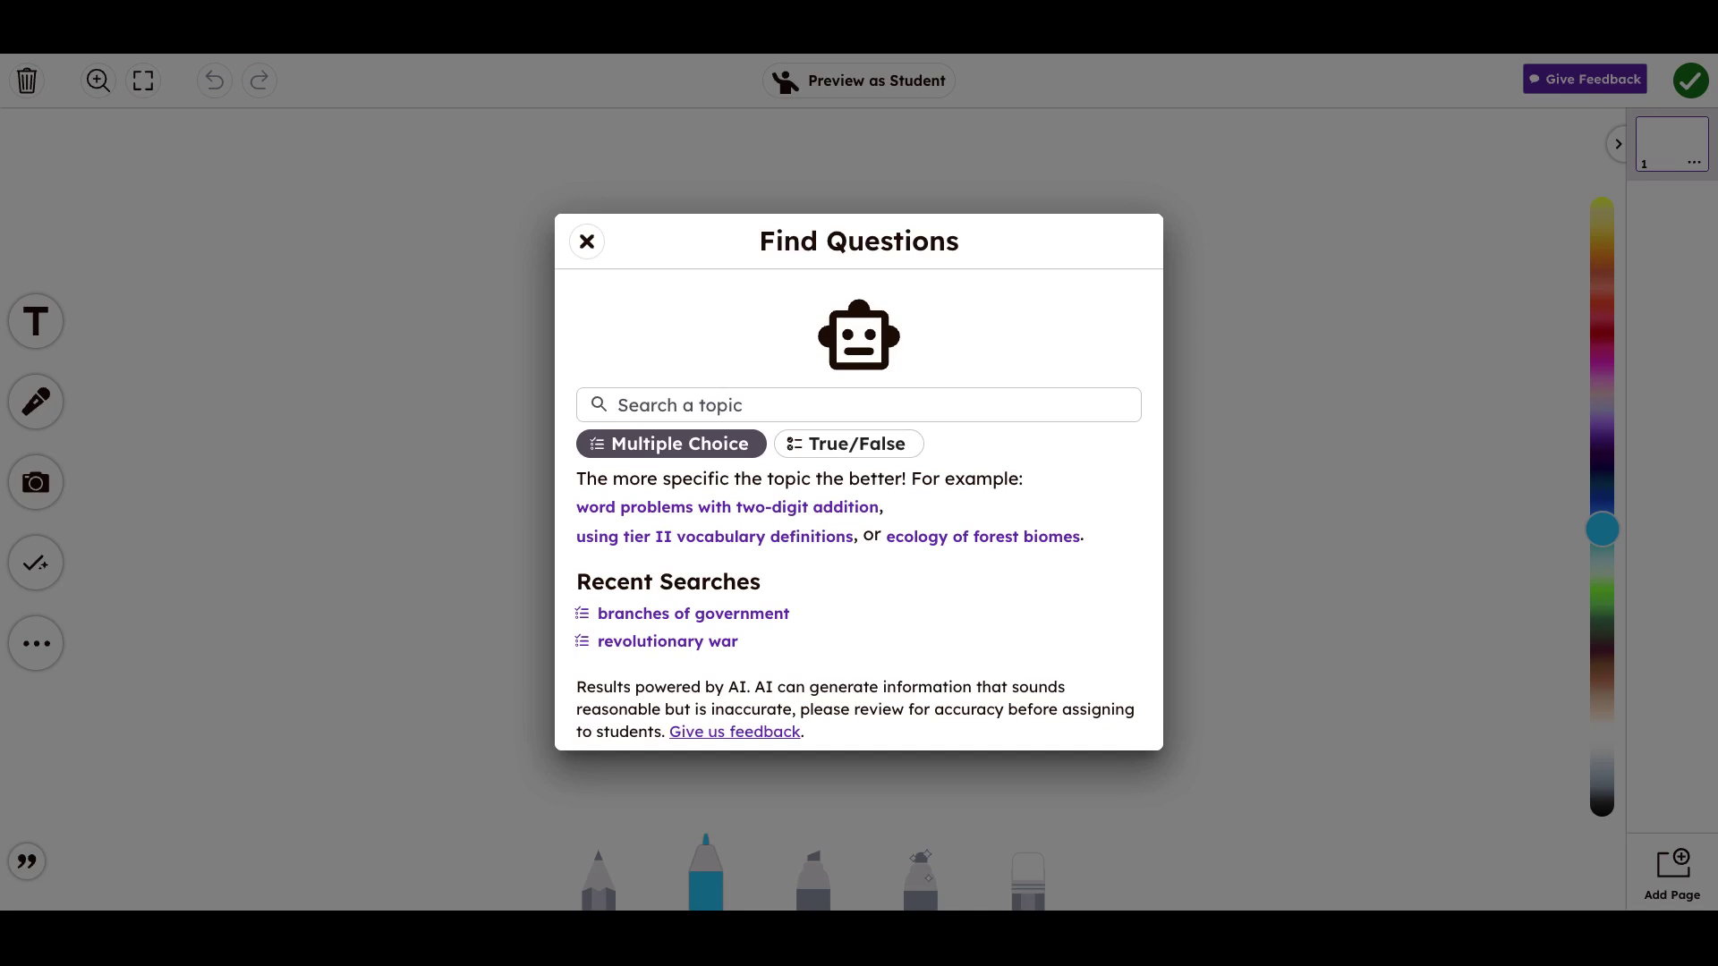
Generate branches-of-government questions and review the results and their add-destination options
{"action": "left_click", "coordinate": [632, 616]}
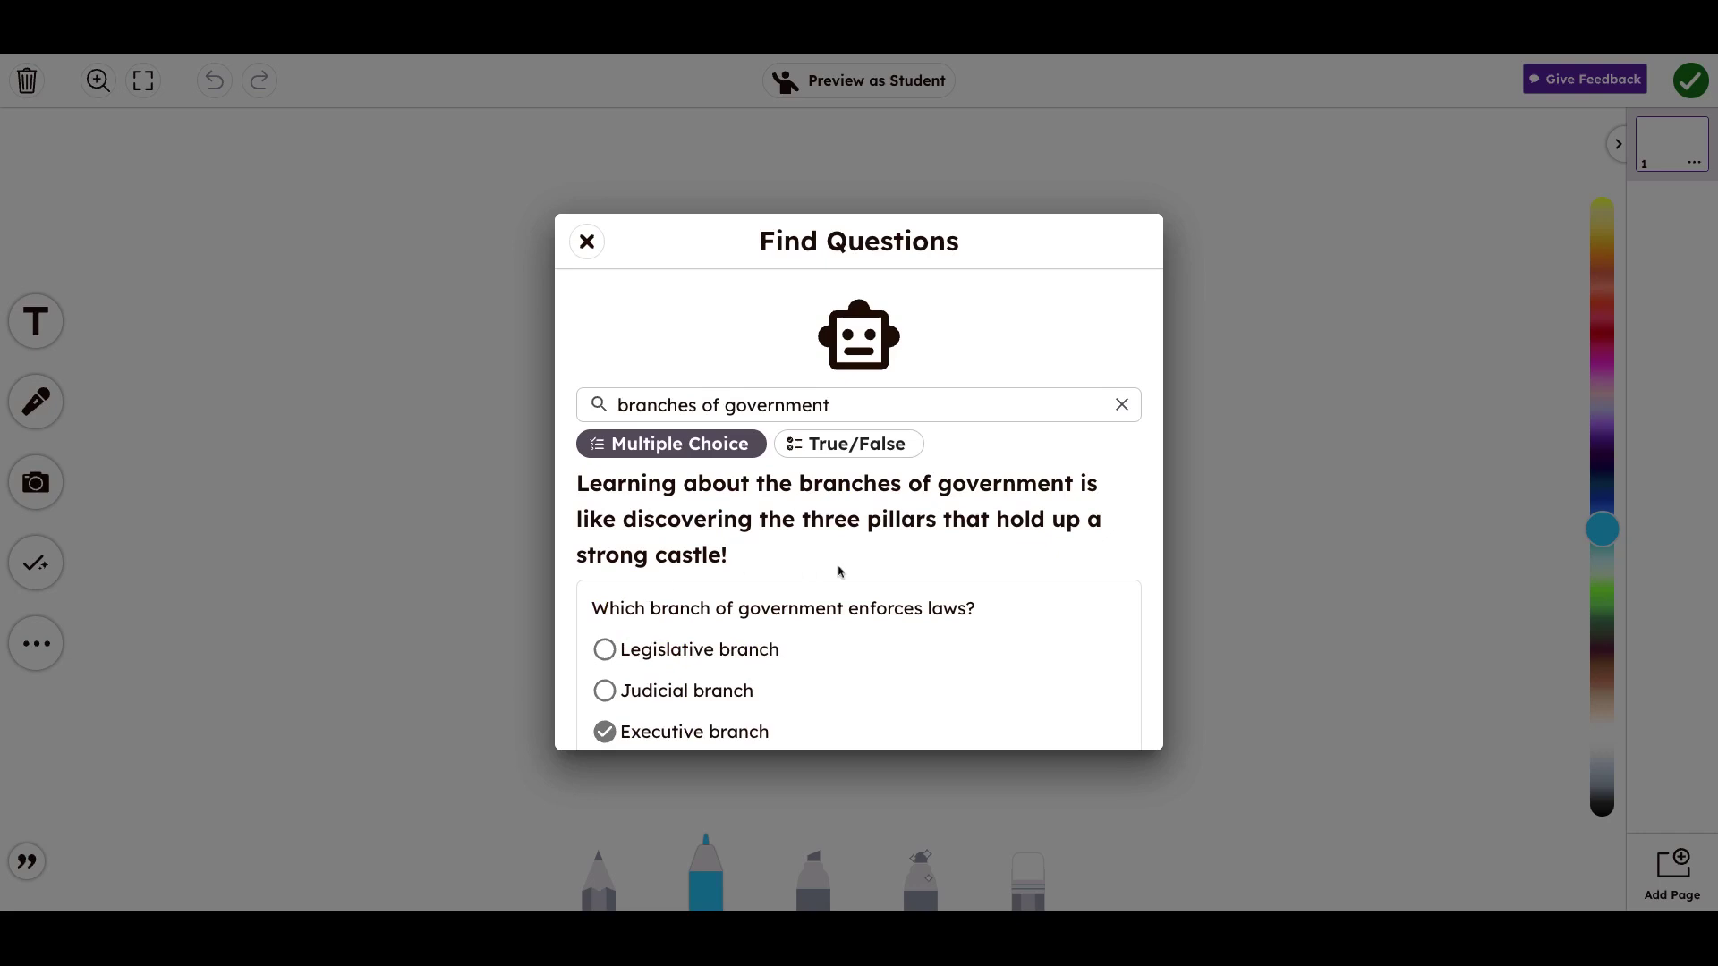
{"action": "scroll", "coordinate": [839, 571], "scroll_direction": "down", "scroll_amount": 3}
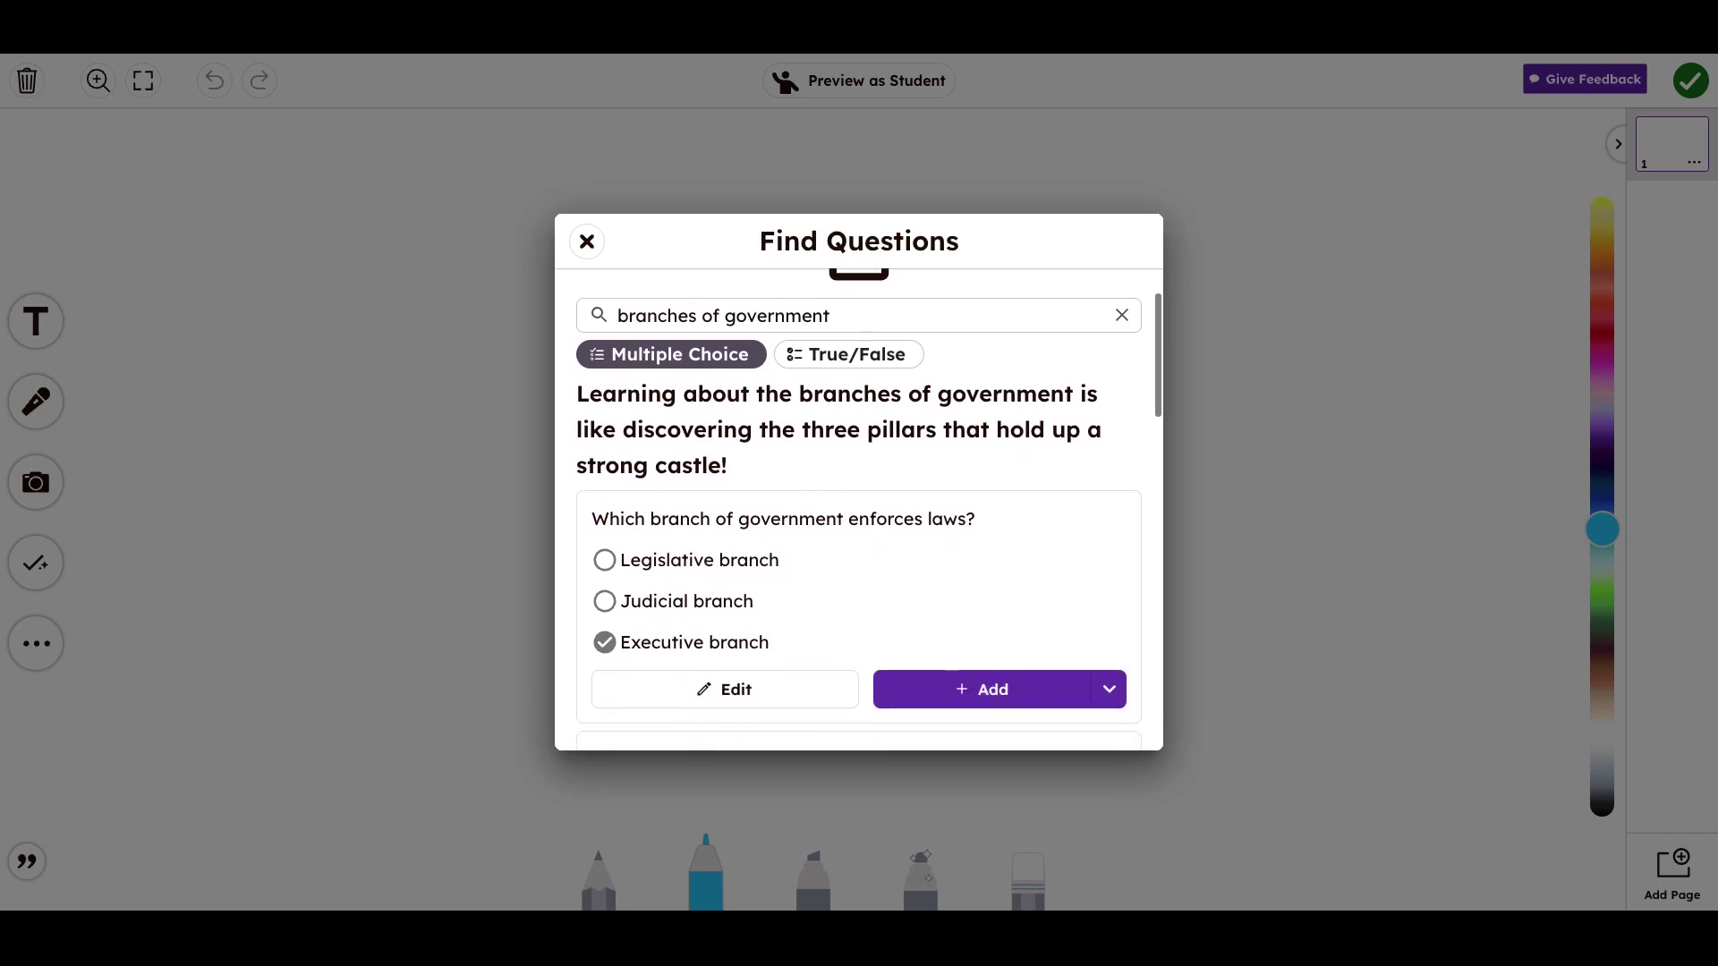
{"action": "scroll", "coordinate": [859, 510], "scroll_direction": "down", "scroll_amount": 4}
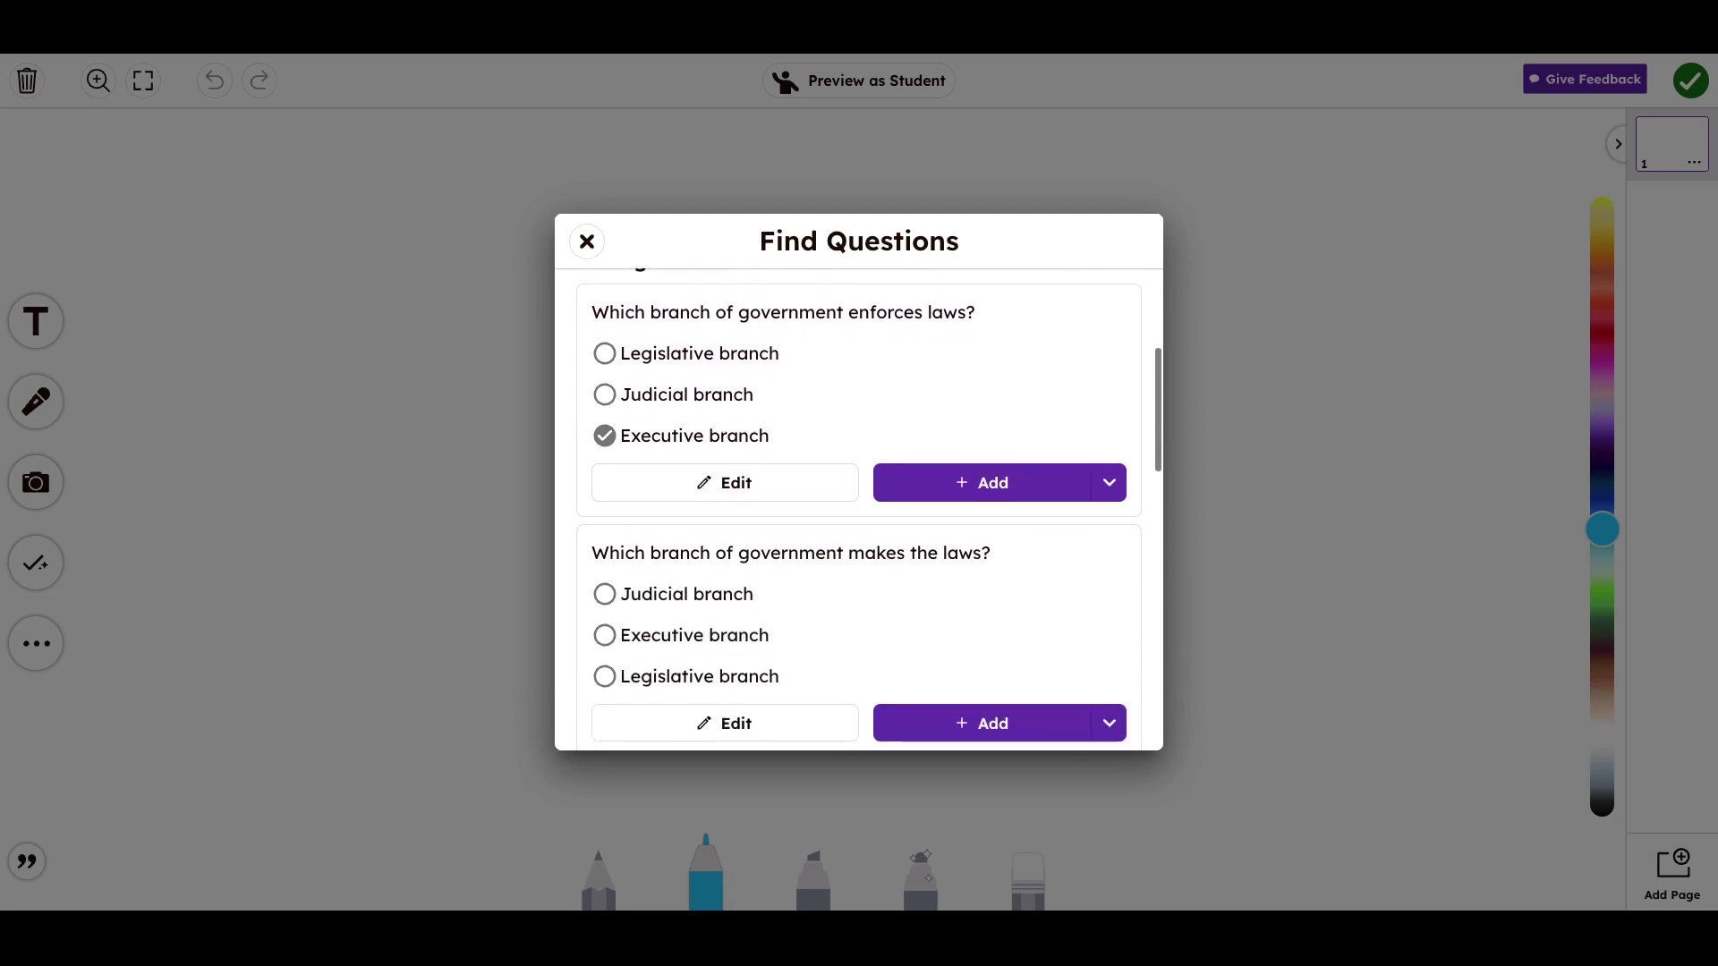
{"action": "scroll", "coordinate": [859, 510], "scroll_direction": "down", "scroll_amount": 4}
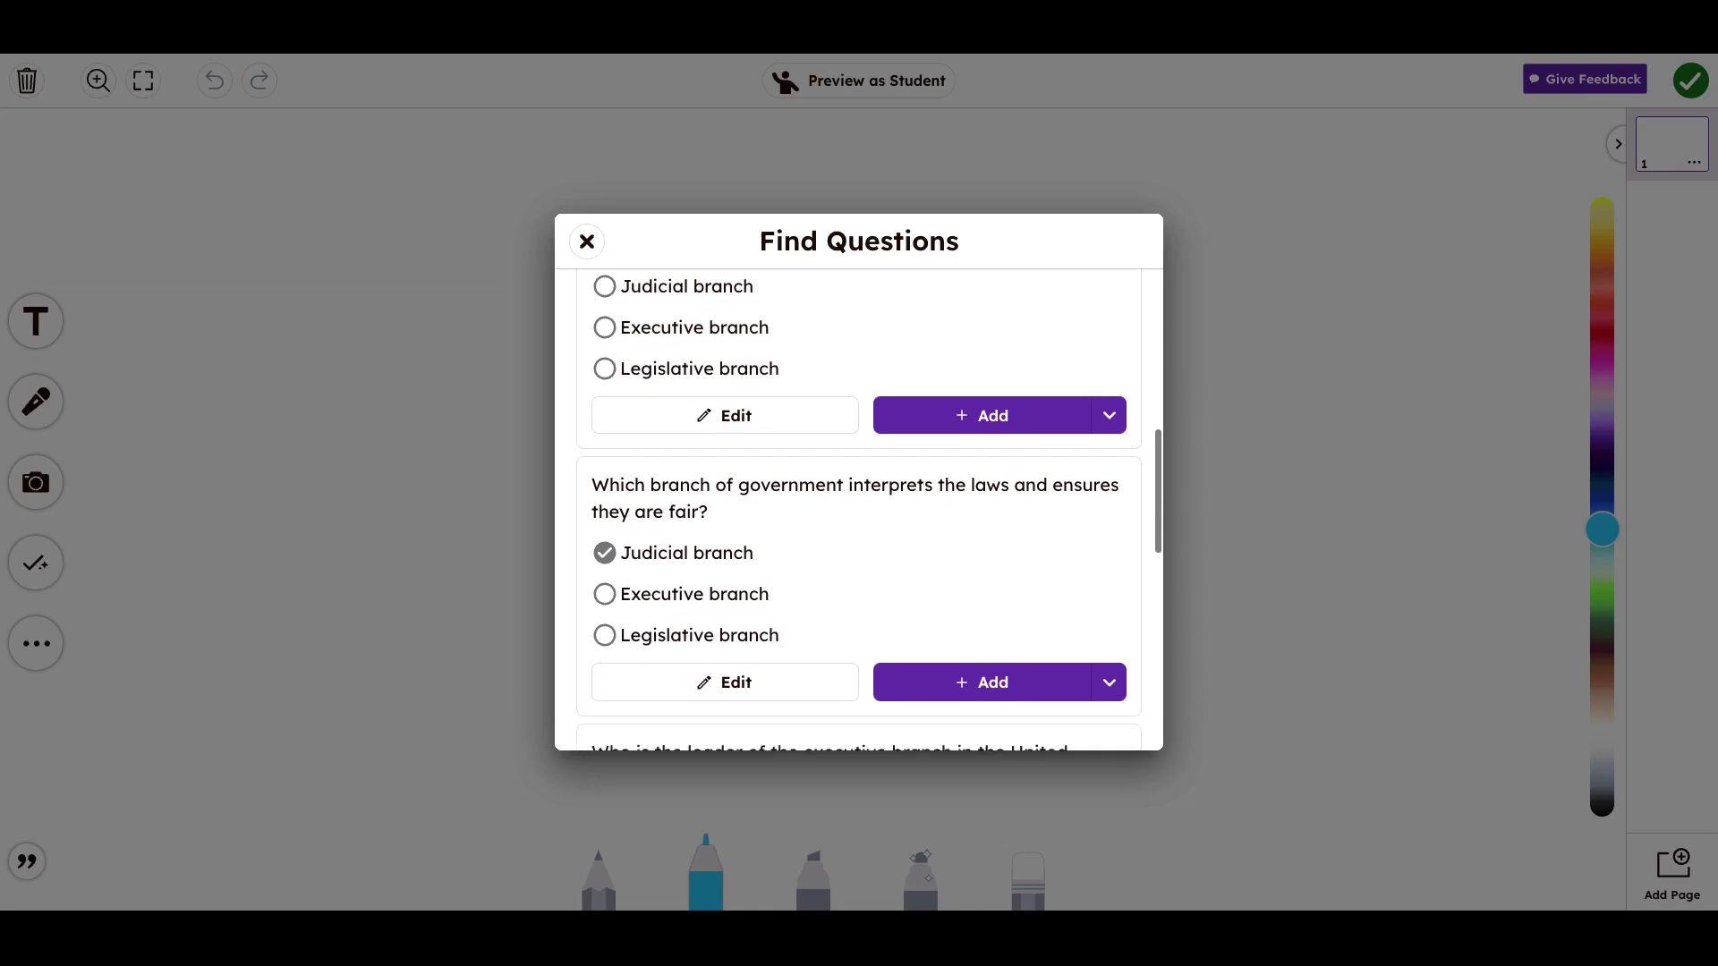
{"action": "scroll", "coordinate": [859, 510], "scroll_direction": "up", "scroll_amount": 7}
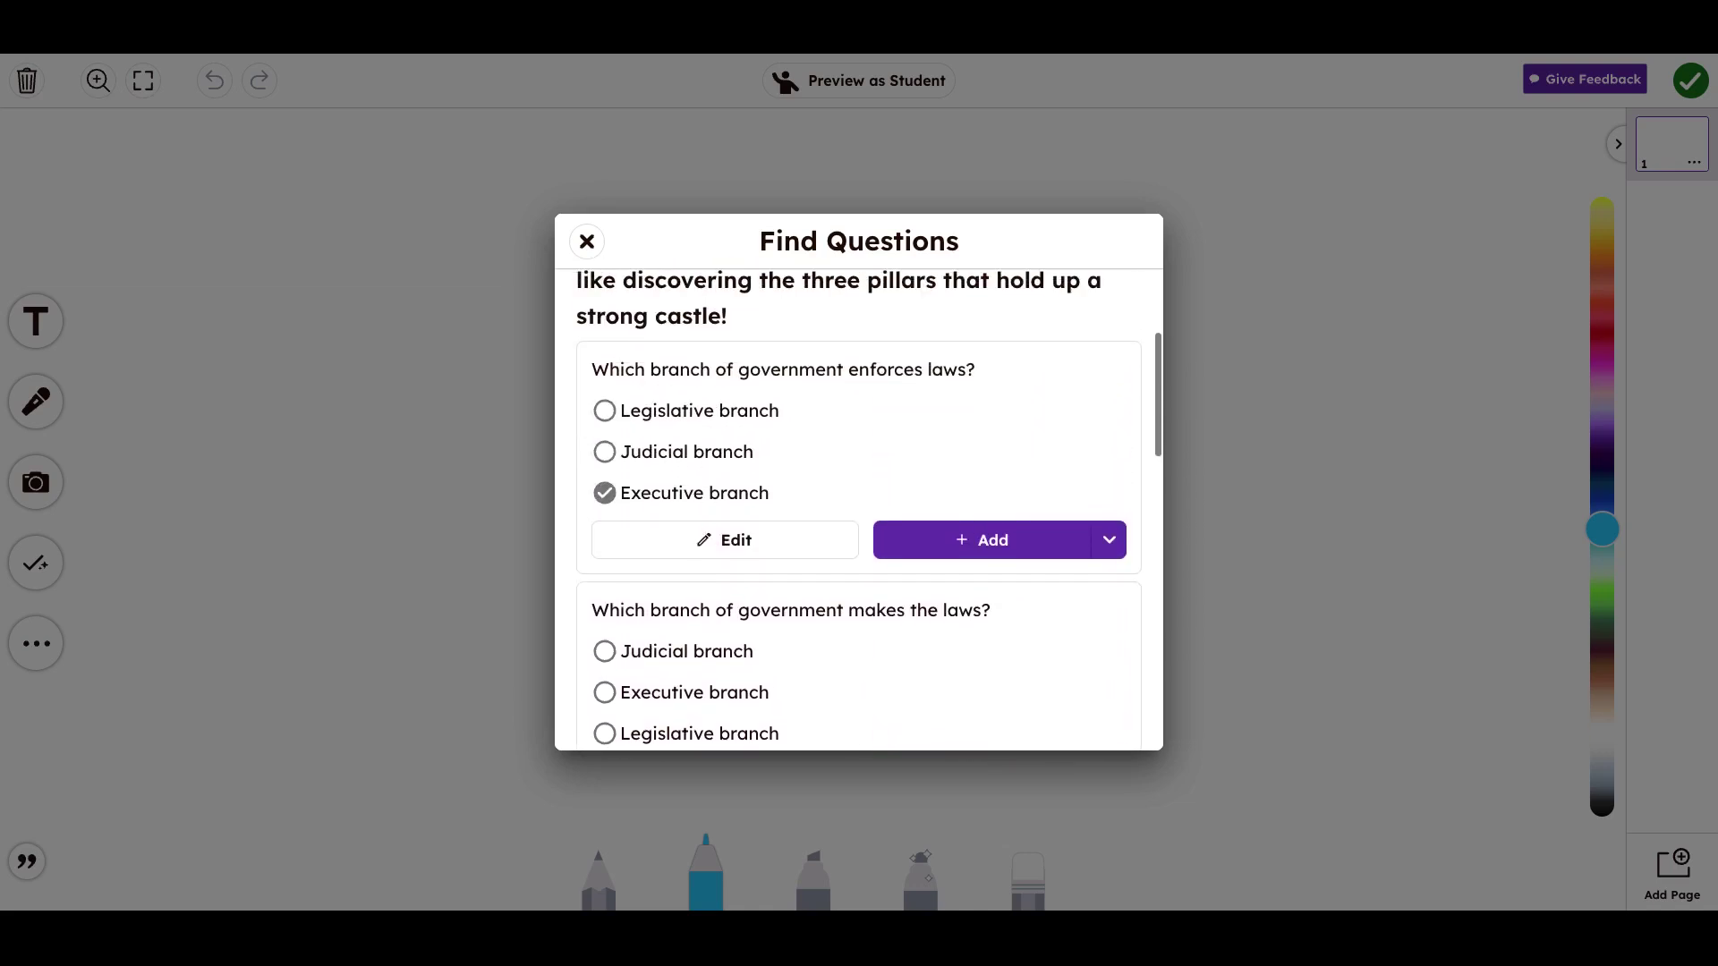
{"action": "scroll", "coordinate": [859, 510], "scroll_direction": "up", "scroll_amount": 1}
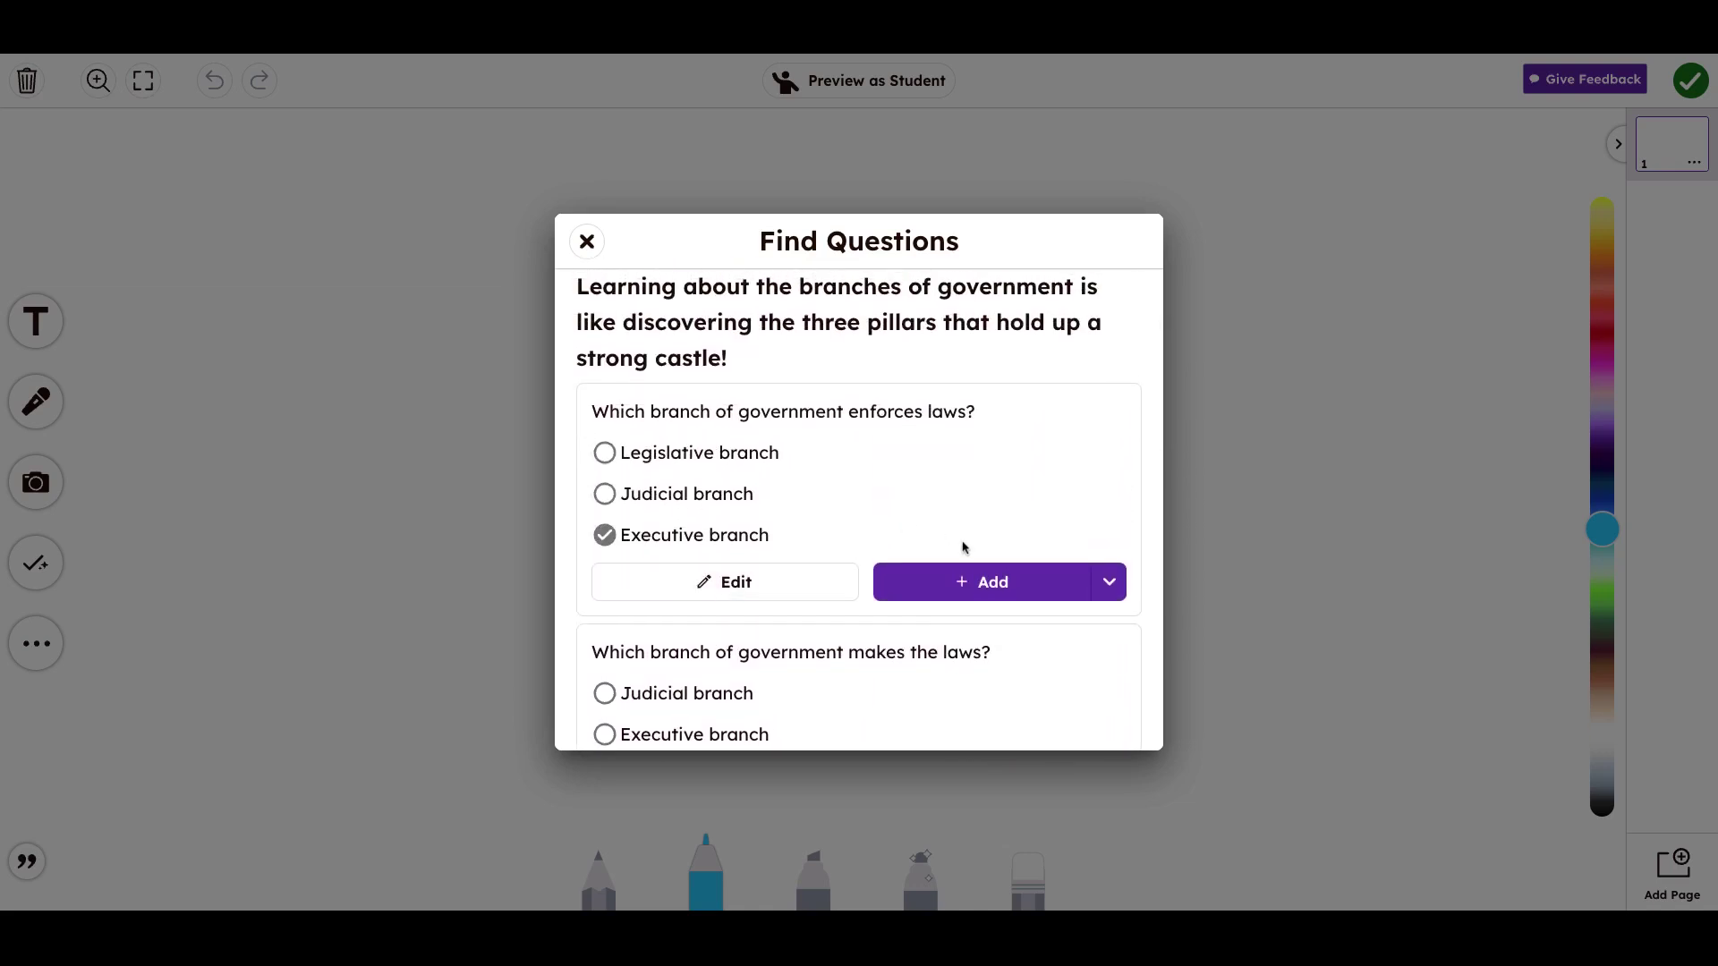
{"action": "left_click", "coordinate": [1110, 586]}
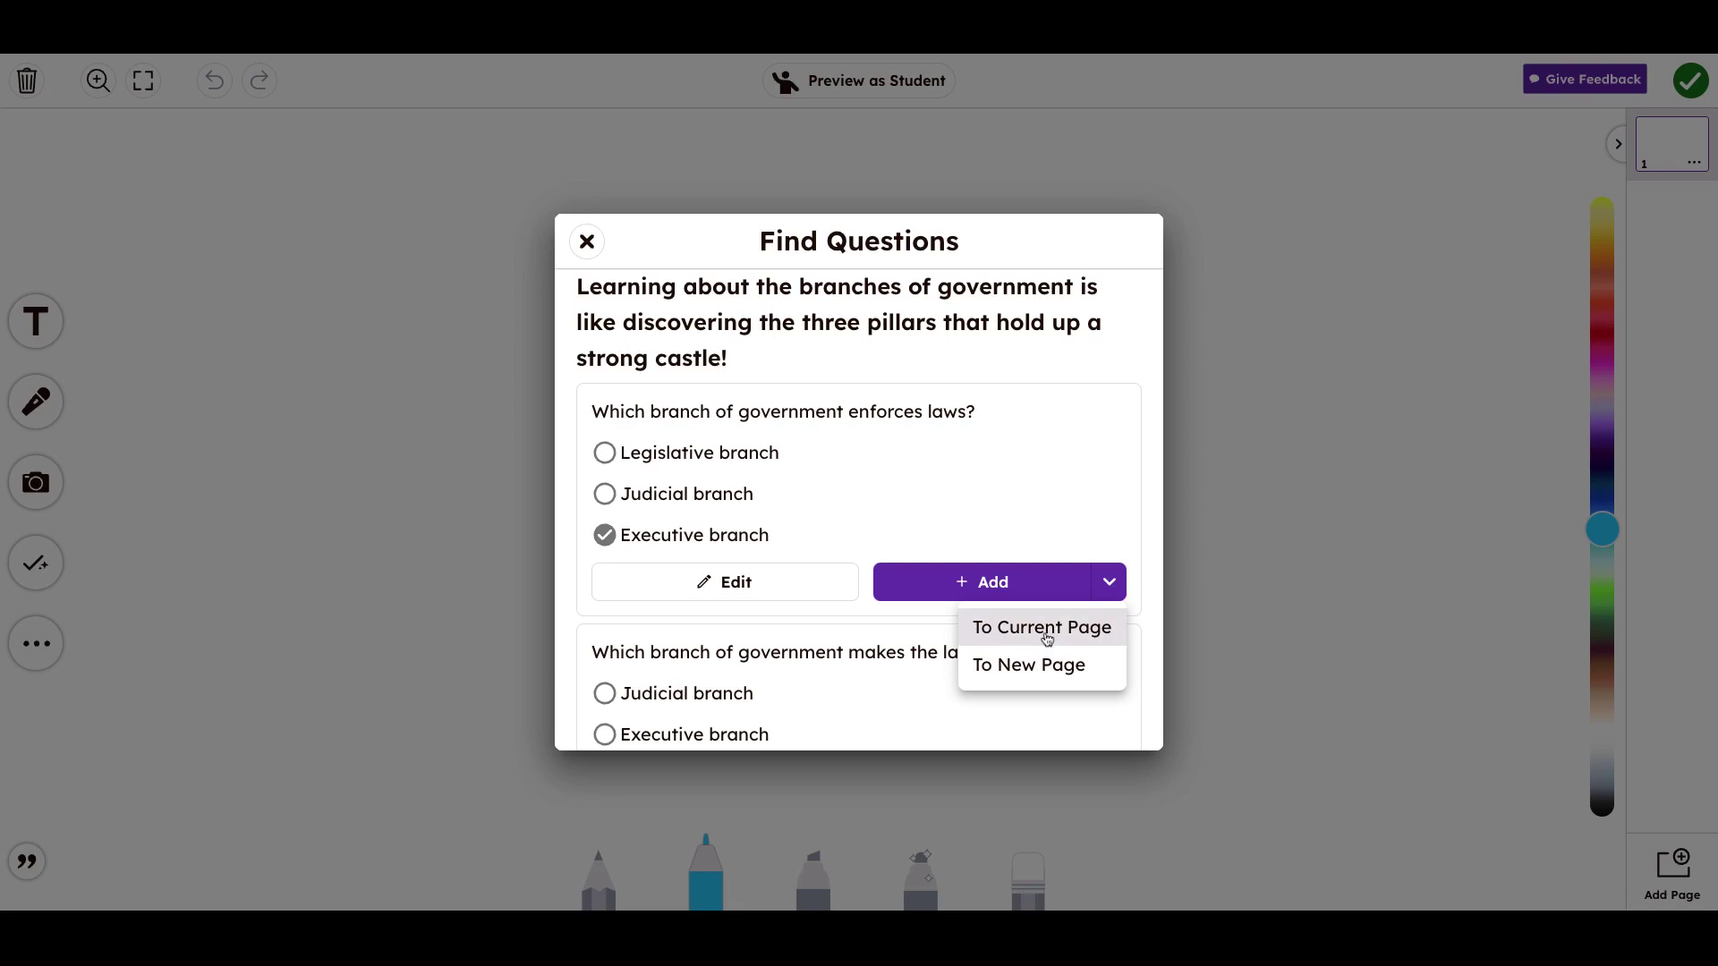
{"action": "left_click", "coordinate": [996, 587]}
Add the makes-laws, enforces-laws, interprets-laws and executive-leader questions to the current page
{"action": "scroll", "coordinate": [991, 587], "scroll_direction": "down", "scroll_amount": 2}
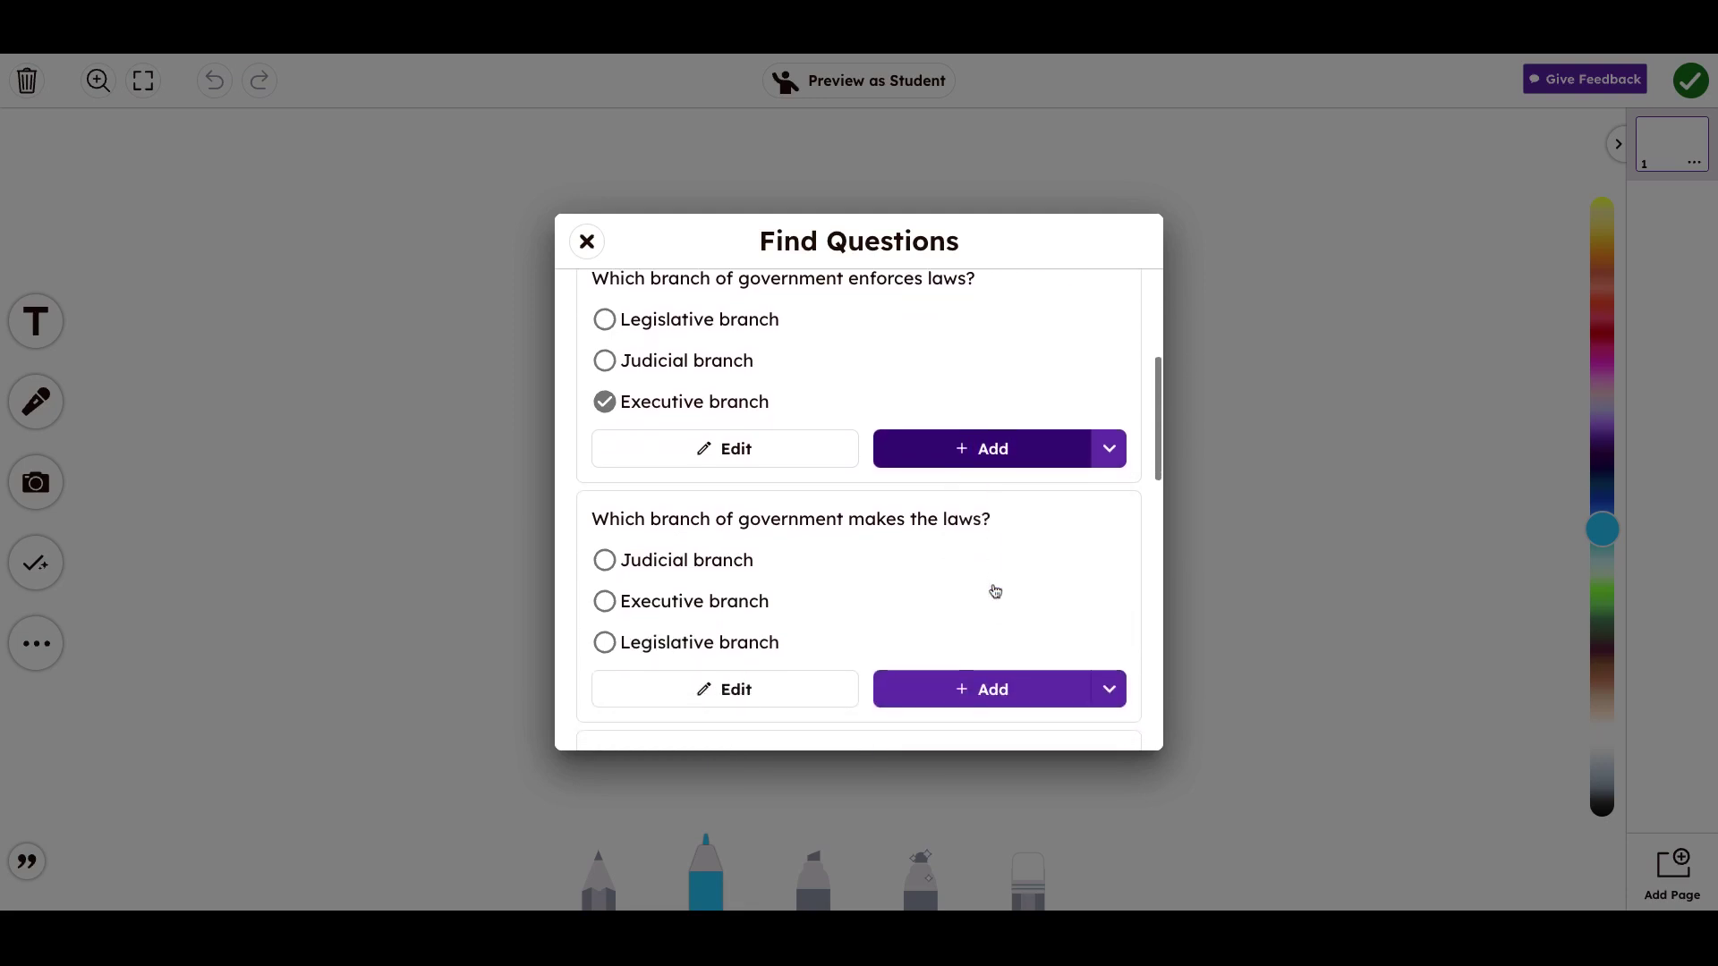
{"action": "left_click", "coordinate": [957, 684]}
{"action": "scroll", "coordinate": [956, 691], "scroll_direction": "down", "scroll_amount": 2}
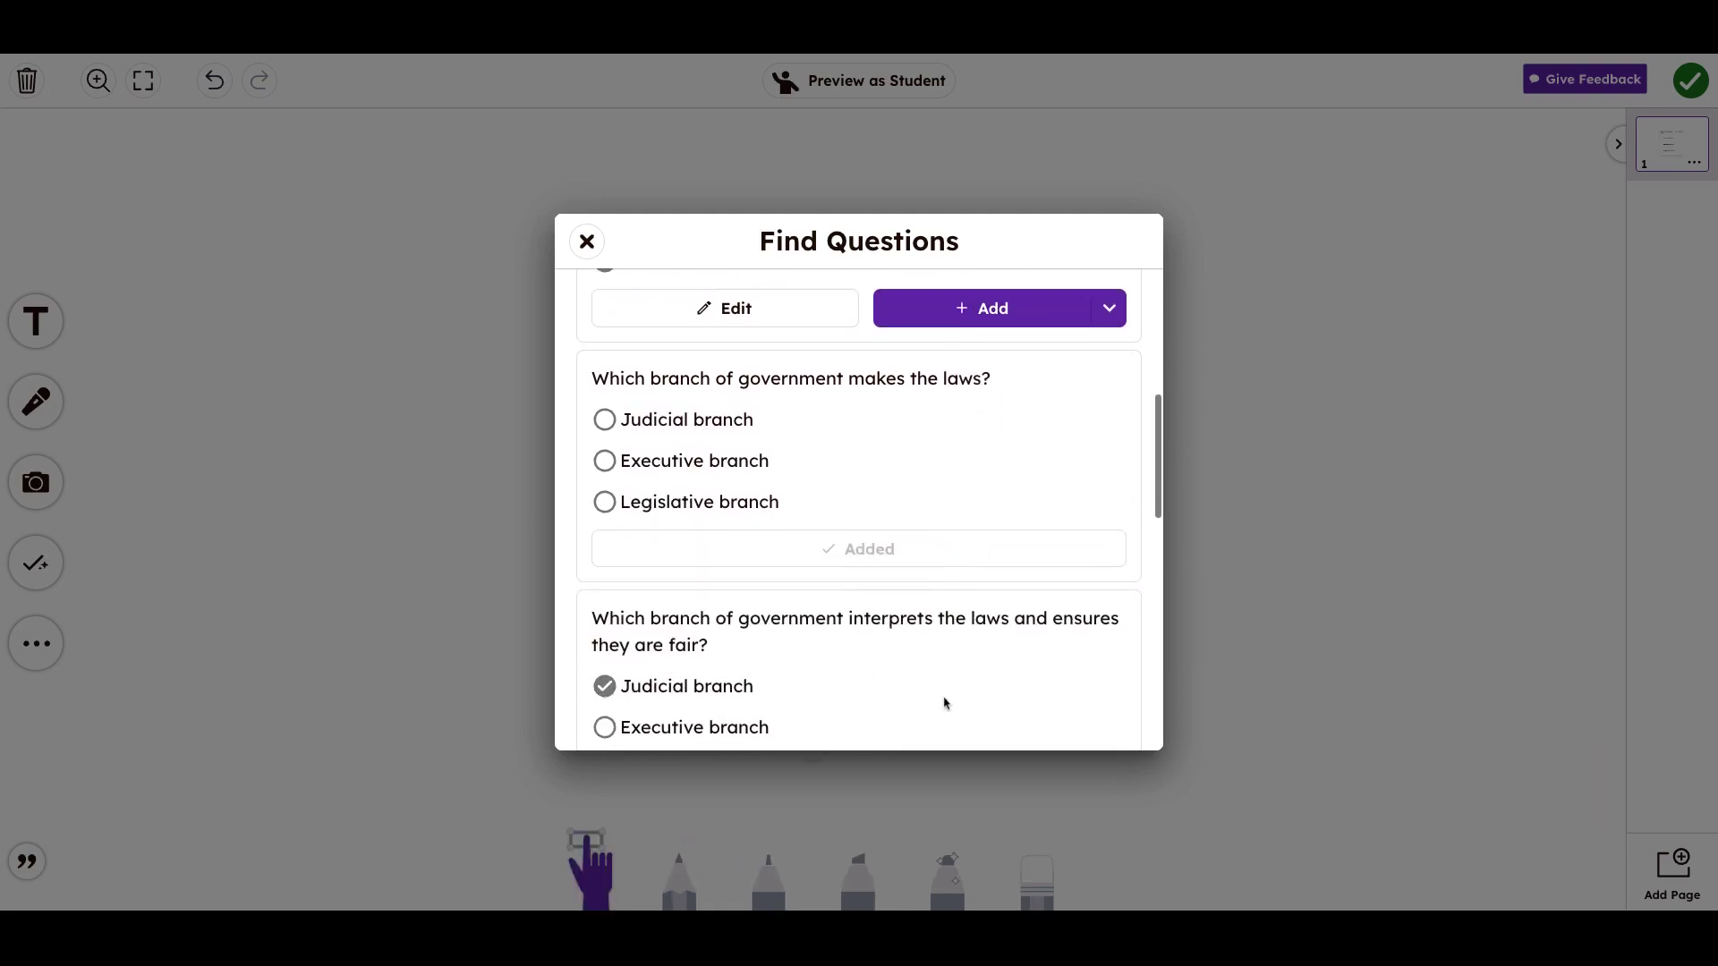
{"action": "scroll", "coordinate": [944, 702], "scroll_direction": "down", "scroll_amount": 2}
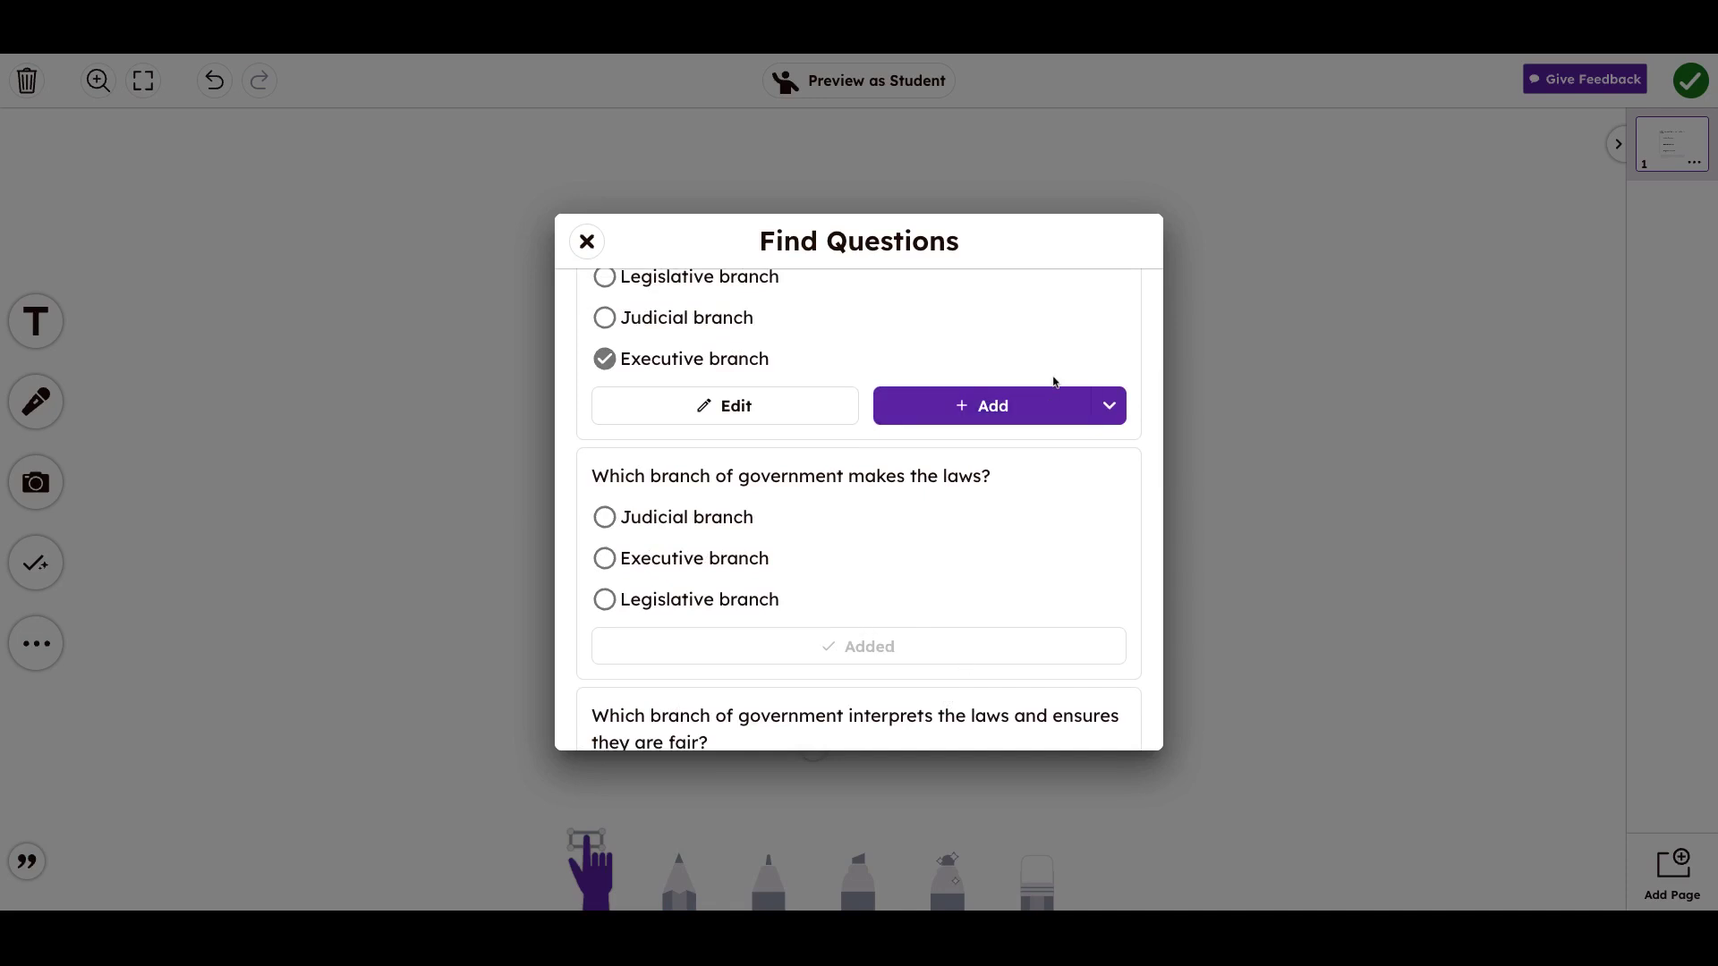
{"action": "left_click", "coordinate": [991, 409]}
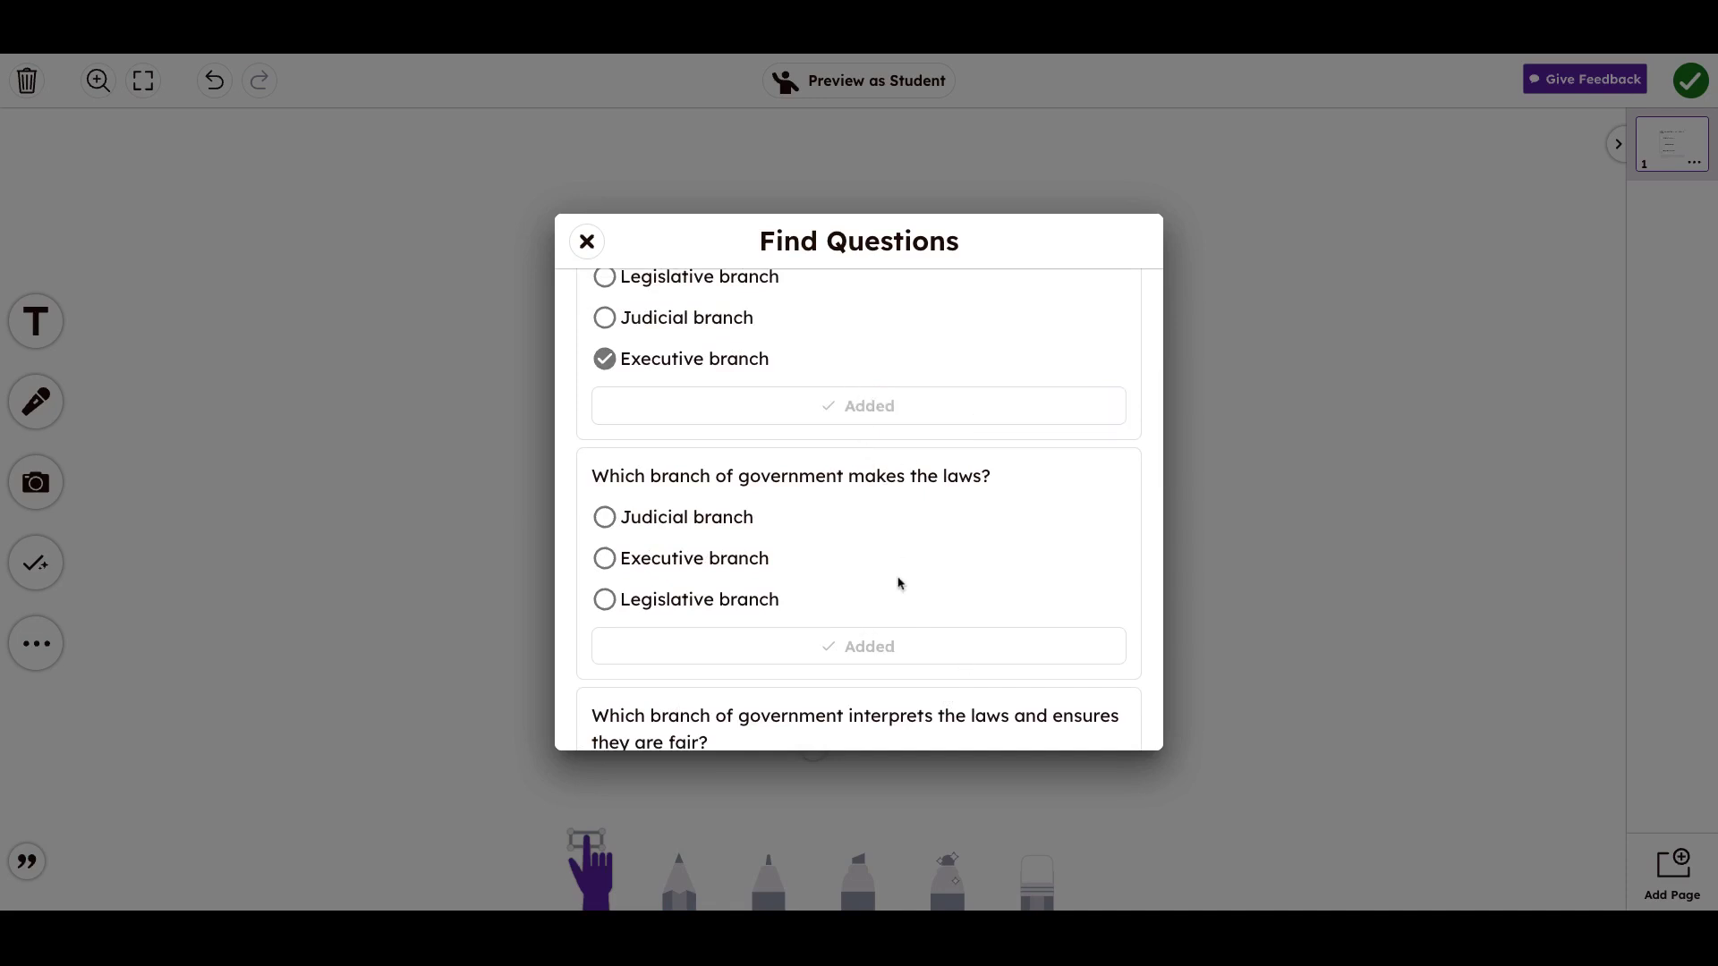
{"action": "scroll", "coordinate": [899, 584], "scroll_direction": "down", "scroll_amount": 4}
{"action": "left_click", "coordinate": [928, 596]}
{"action": "scroll", "coordinate": [930, 606], "scroll_direction": "down", "scroll_amount": 1}
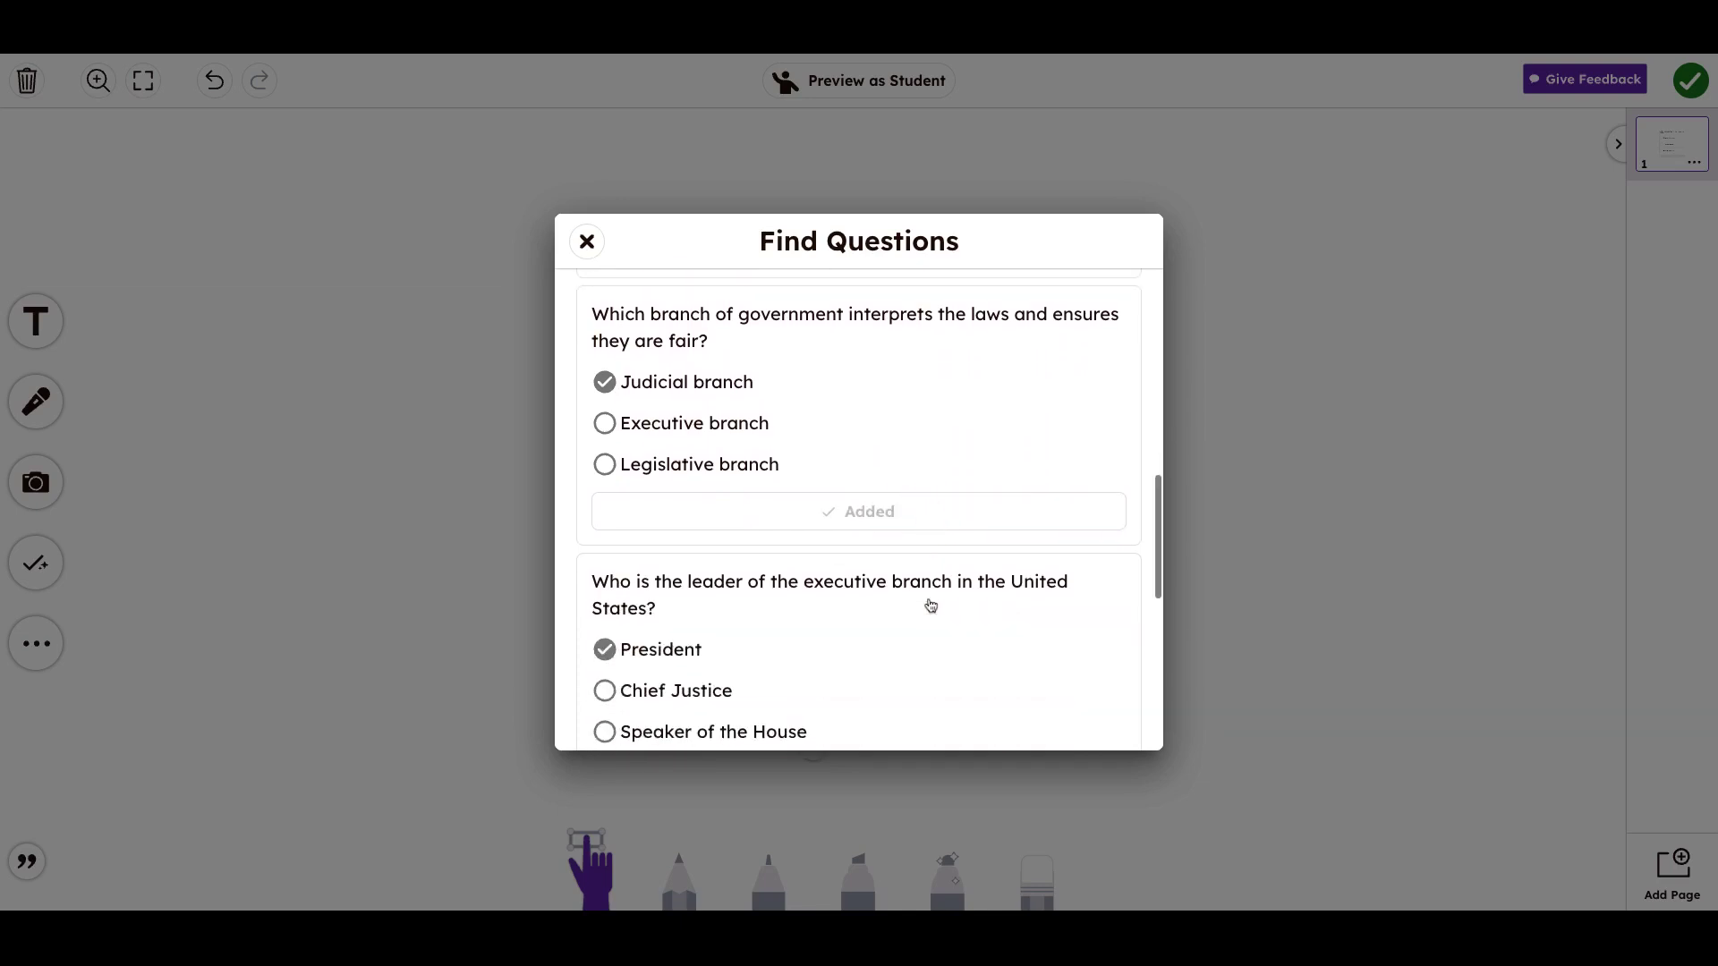
{"action": "scroll", "coordinate": [931, 606], "scroll_direction": "down", "scroll_amount": 1}
{"action": "left_click", "coordinate": [932, 691]}
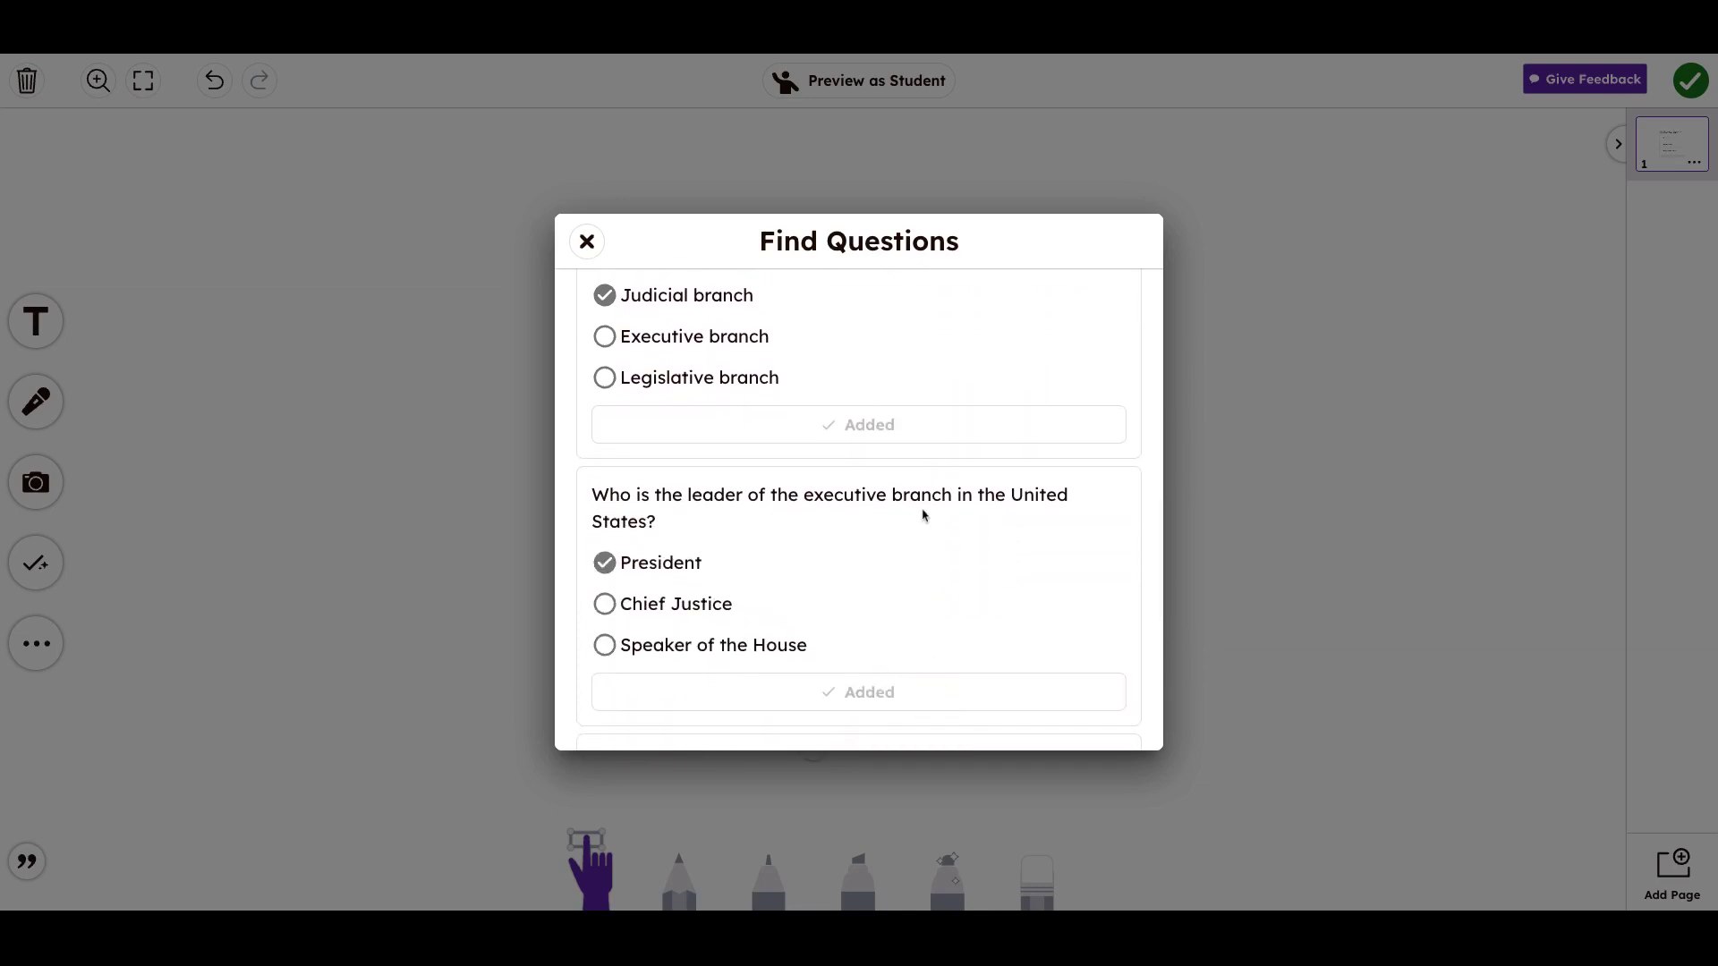
Close Find Questions, then in student preview answer the leader question 'President' and check it
{"action": "left_click", "coordinate": [587, 241]}
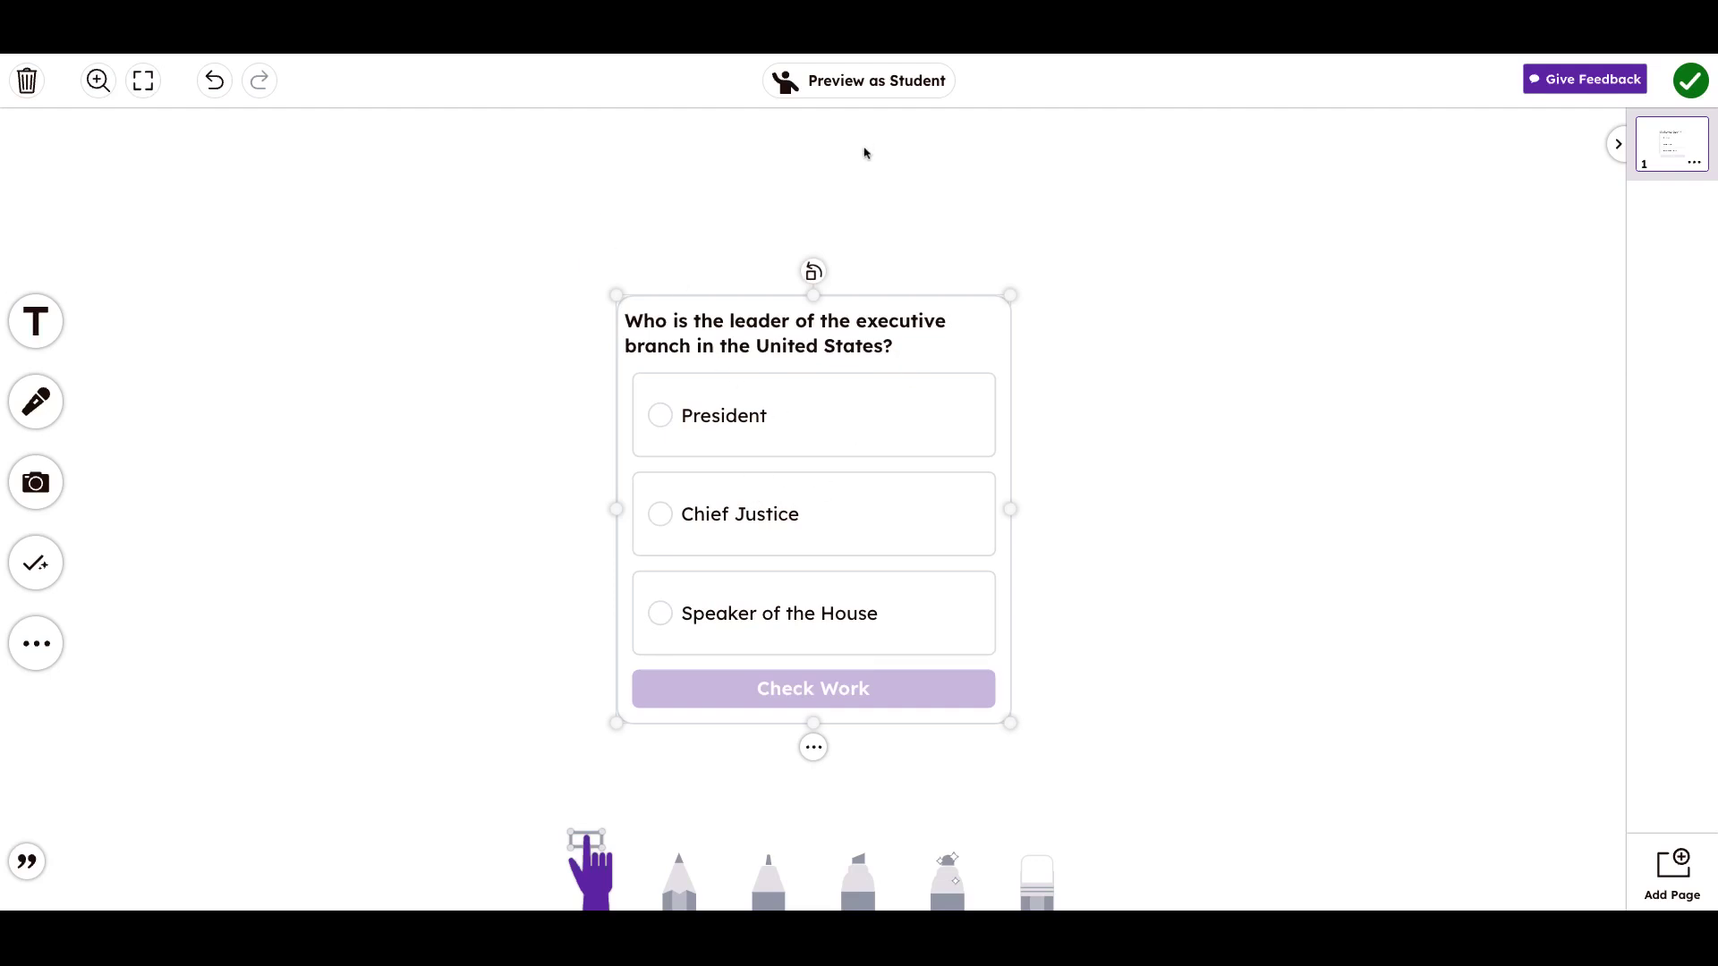
{"action": "left_click", "coordinate": [846, 83]}
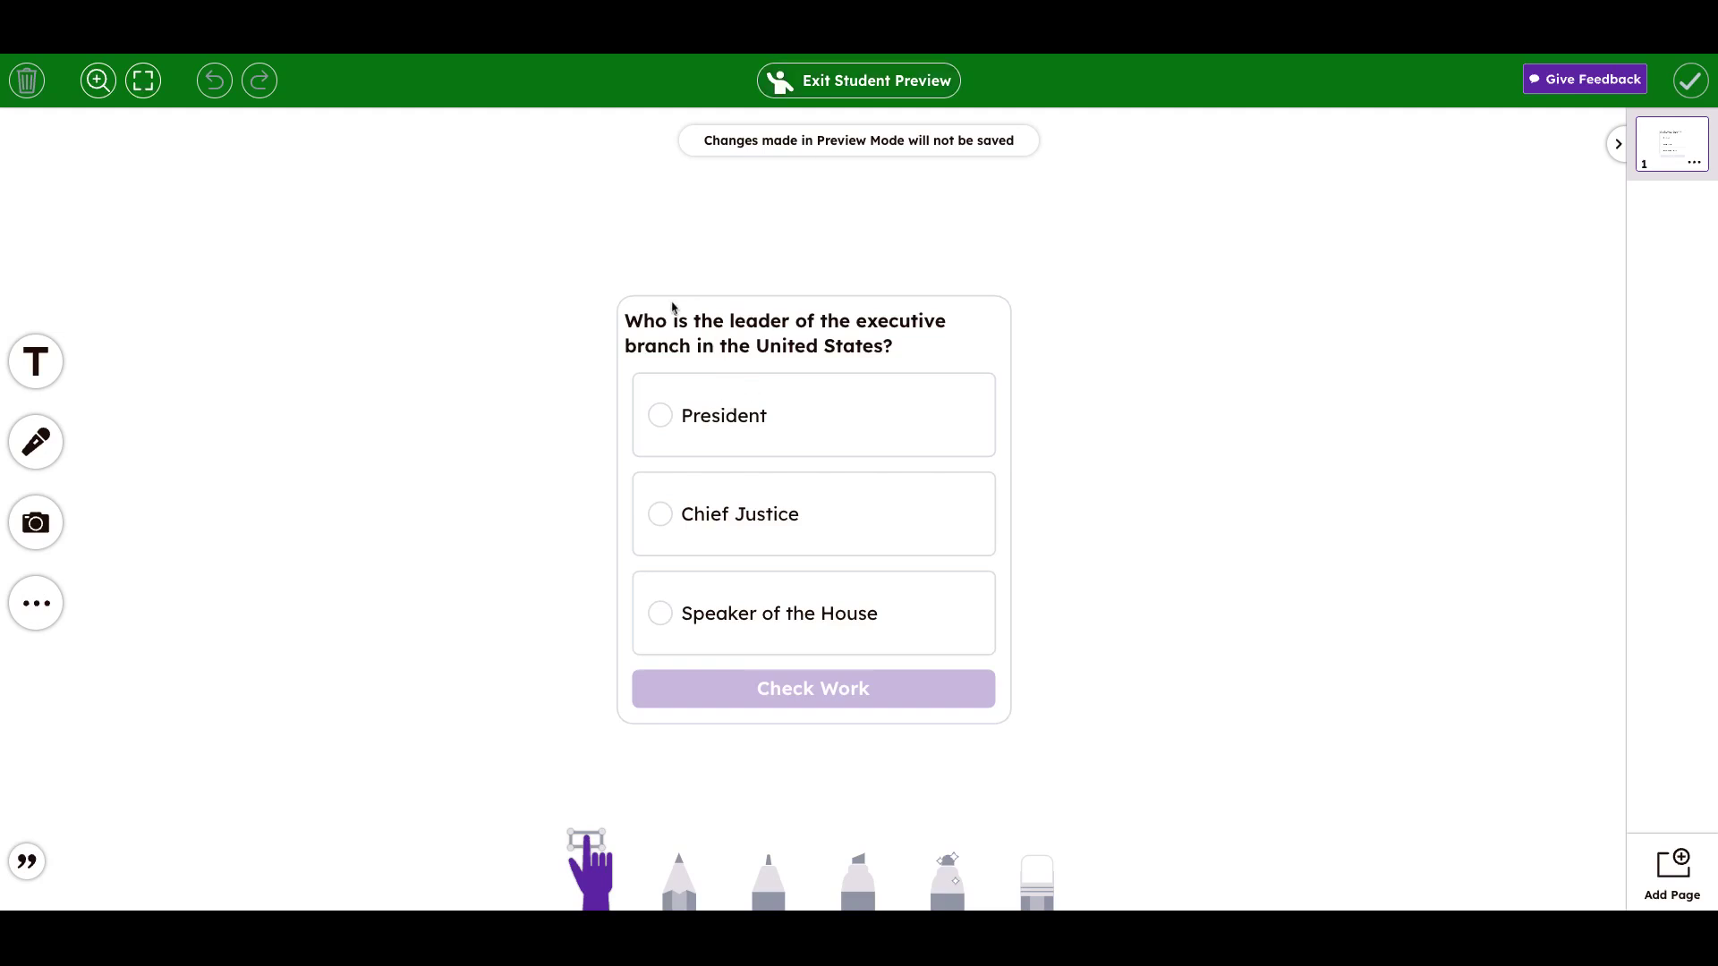
{"action": "left_click", "coordinate": [663, 417]}
{"action": "left_click", "coordinate": [740, 697]}
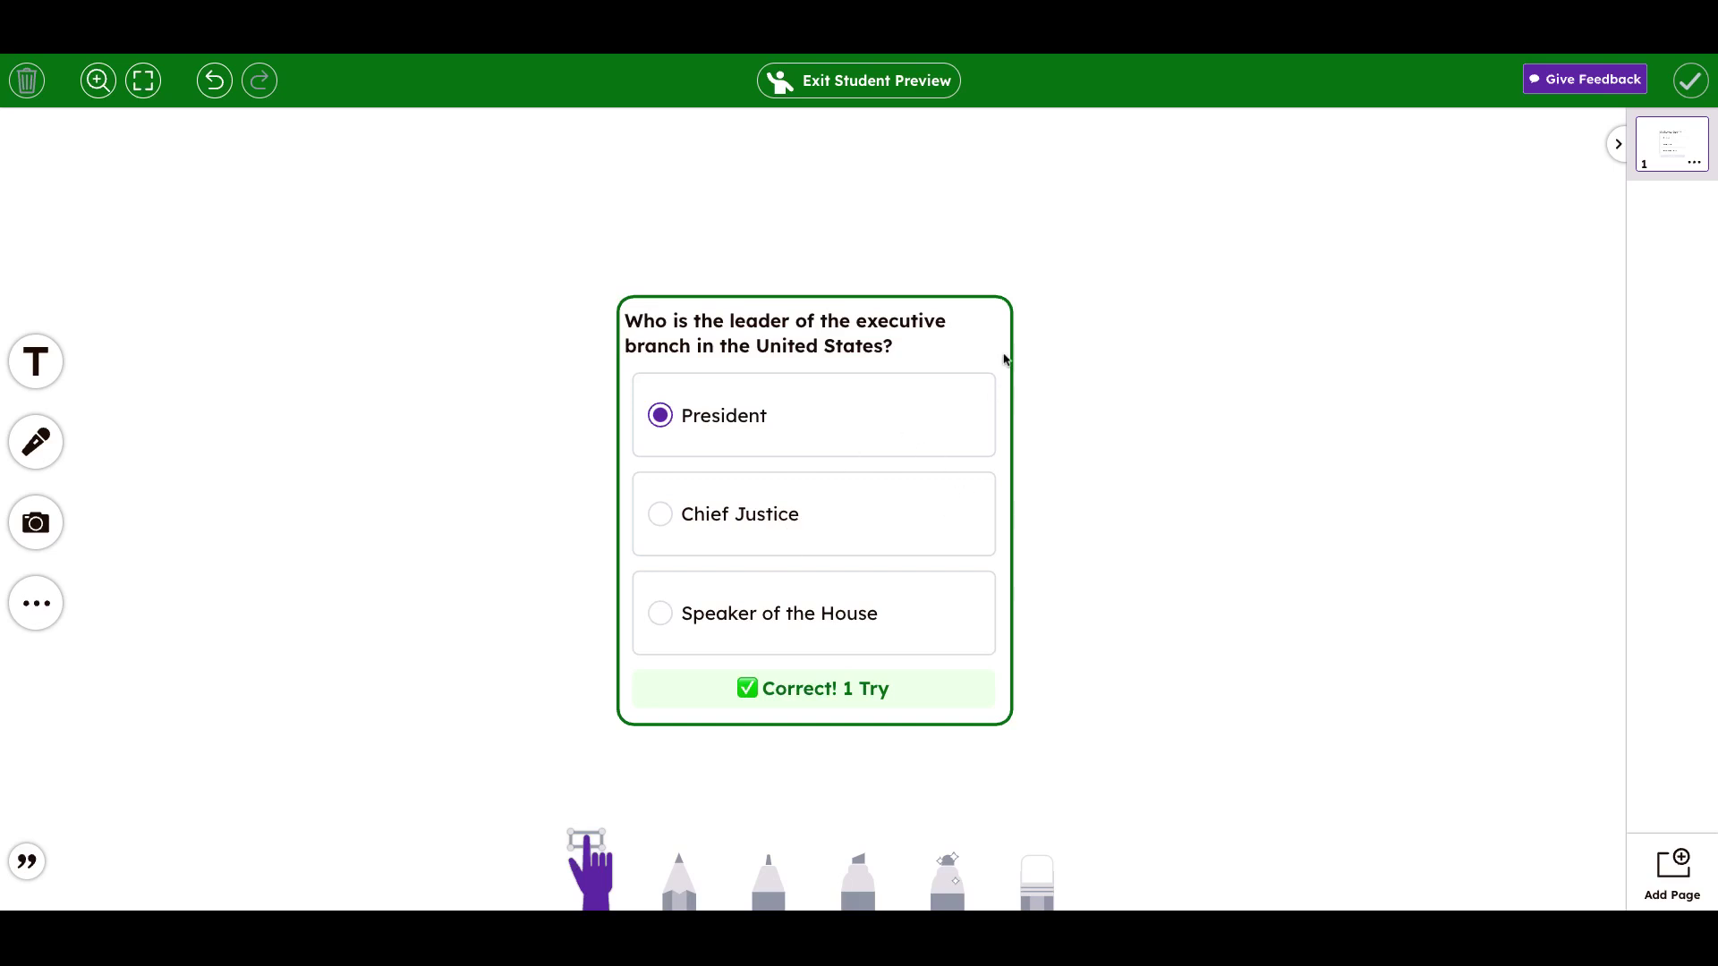
Back in the editor, spread the cards into a row, narrowing the makes-laws and enforces-laws cards
{"action": "left_click", "coordinate": [845, 88]}
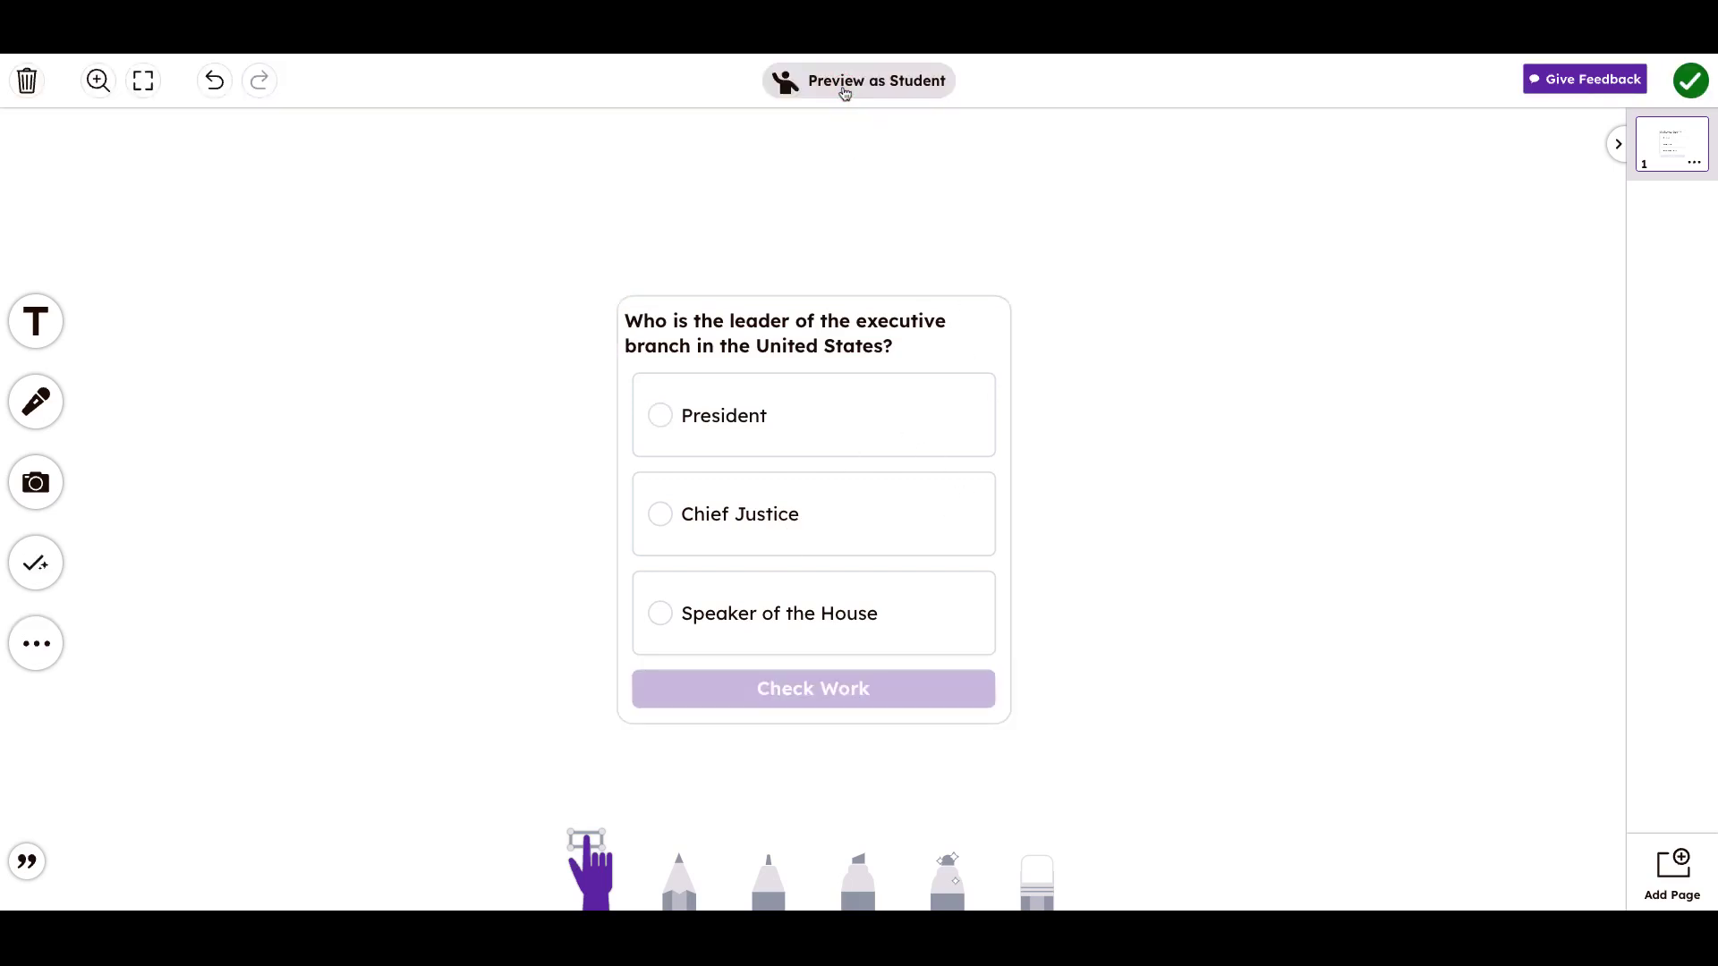
{"action": "left_click", "coordinate": [793, 318]}
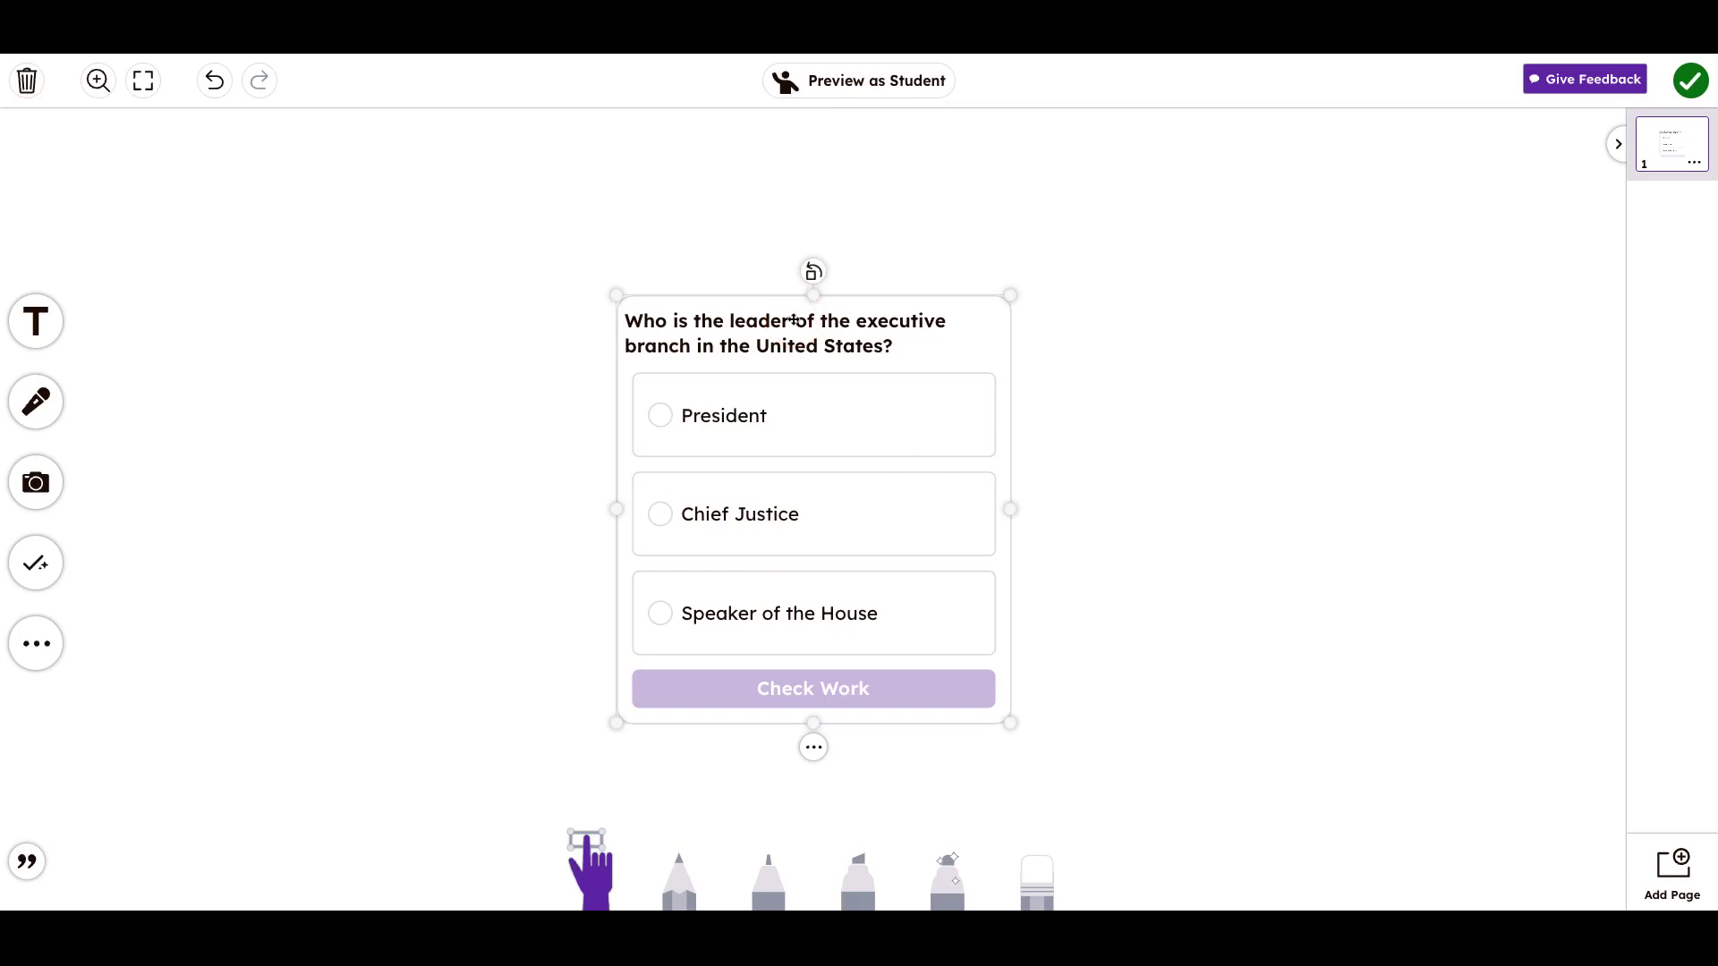
{"action": "left_click_drag", "start_coordinate": [794, 318], "coordinate": [310, 185]}
{"action": "left_click_drag", "start_coordinate": [799, 380], "coordinate": [1327, 205]}
{"action": "left_click_drag", "start_coordinate": [851, 357], "coordinate": [1003, 248]}
{"action": "left_click_drag", "start_coordinate": [769, 186], "coordinate": [920, 273]}
{"action": "left_click_drag", "start_coordinate": [793, 345], "coordinate": [732, 217]}
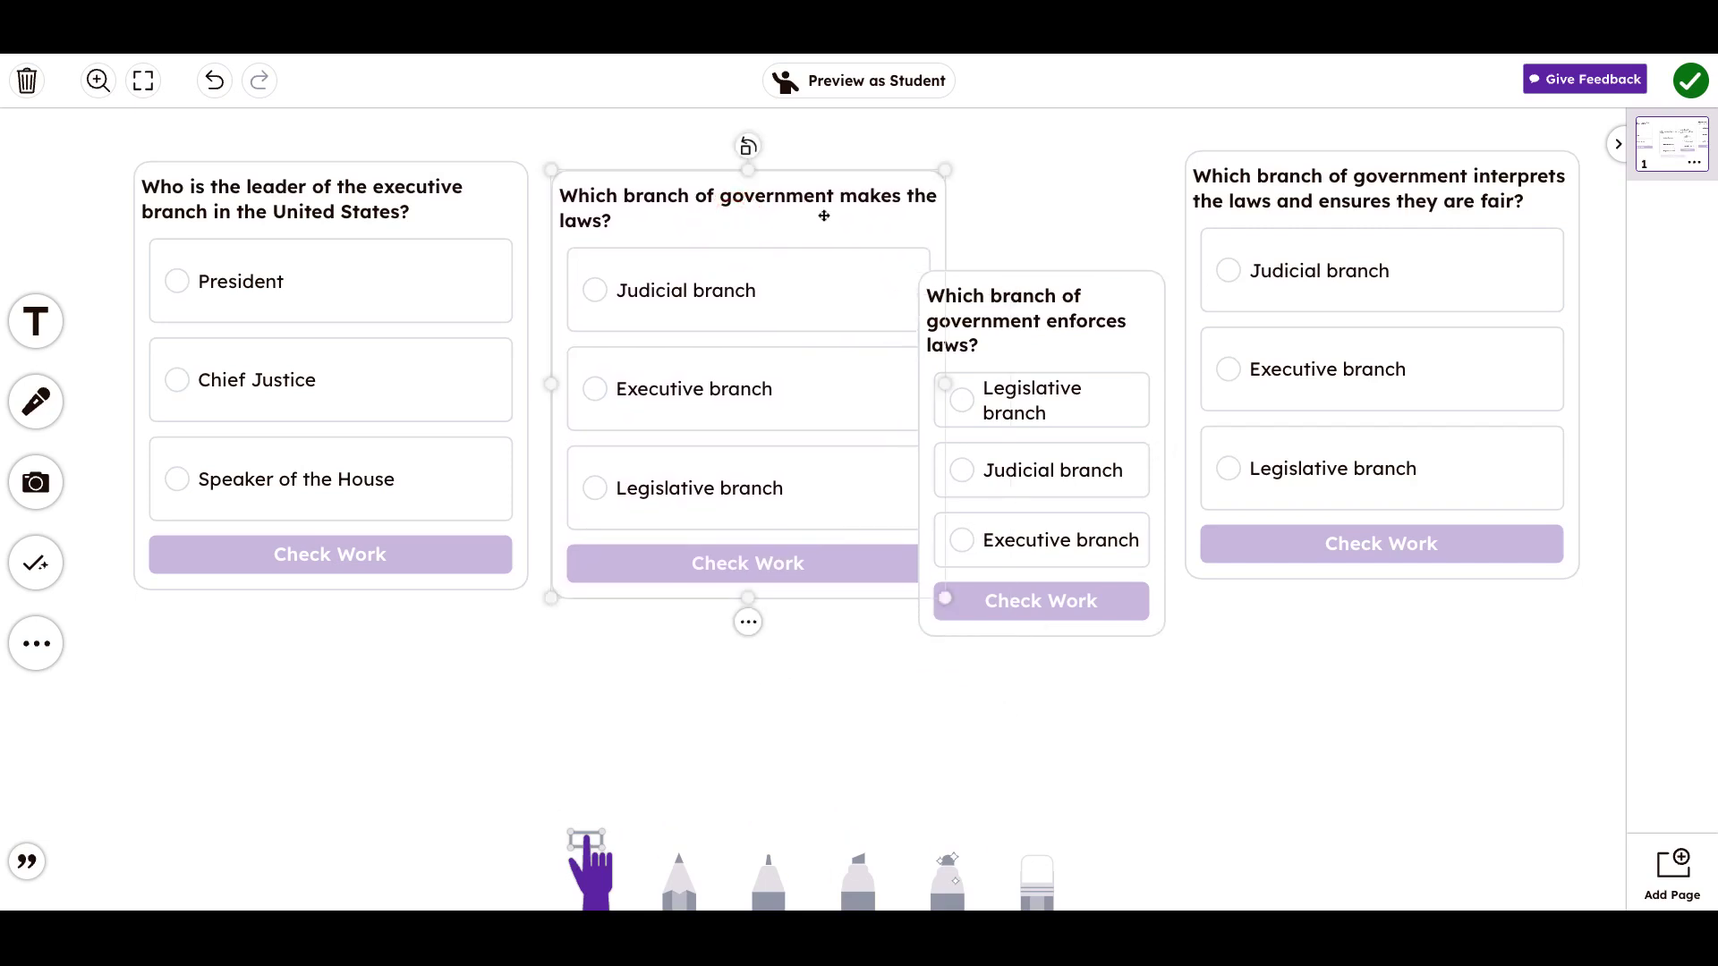
{"action": "left_click_drag", "start_coordinate": [947, 172], "coordinate": [814, 241]}
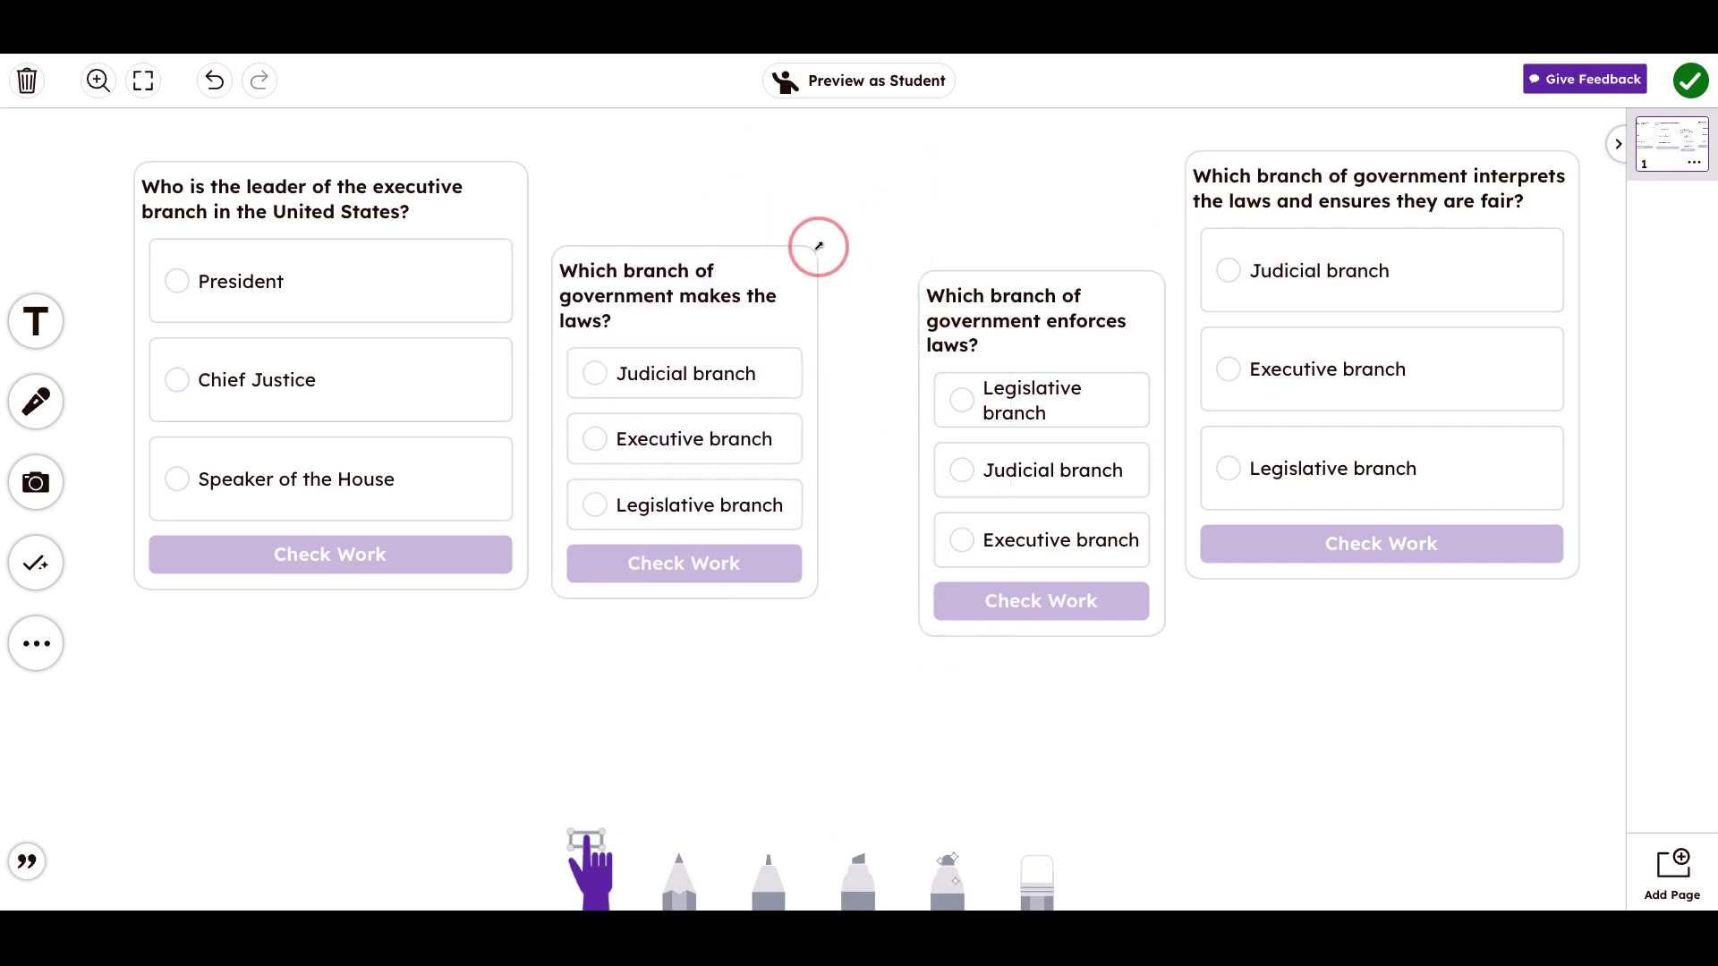
{"action": "left_click_drag", "start_coordinate": [966, 287], "coordinate": [894, 259]}
Narrow the interprets-laws and executive-leader cards to match, closing the gap in the row
{"action": "left_click", "coordinate": [1229, 193]}
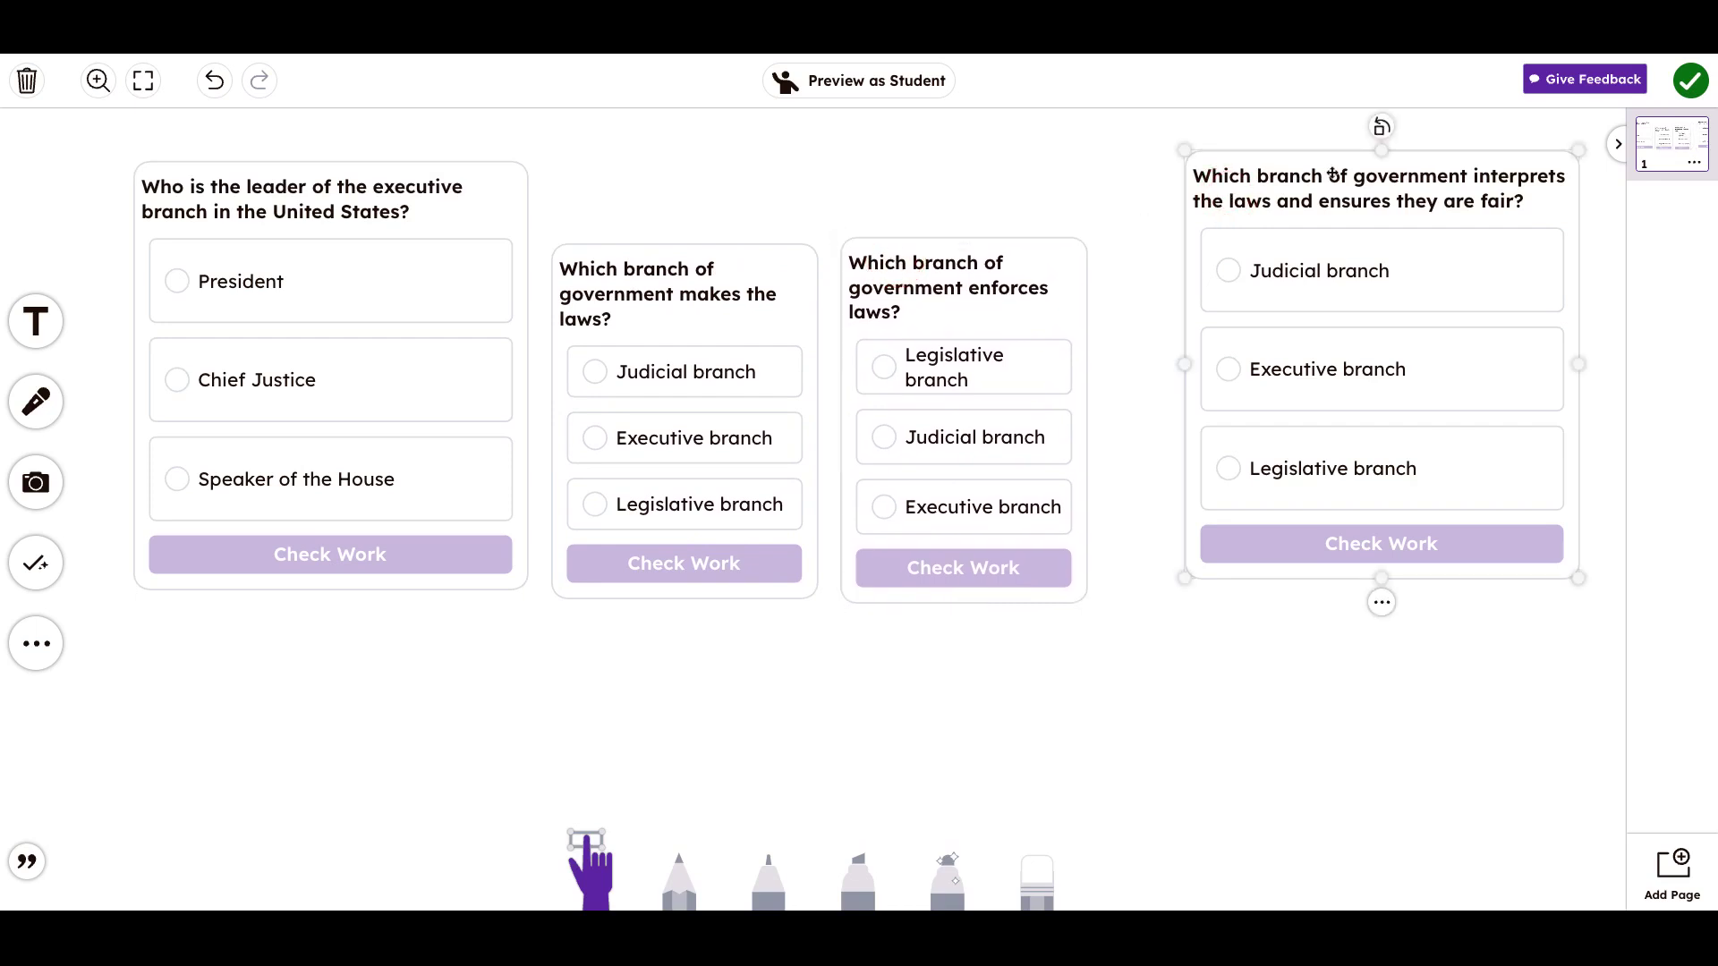
{"action": "left_click_drag", "start_coordinate": [1578, 150], "coordinate": [1286, 295]}
{"action": "left_click", "coordinate": [524, 212]}
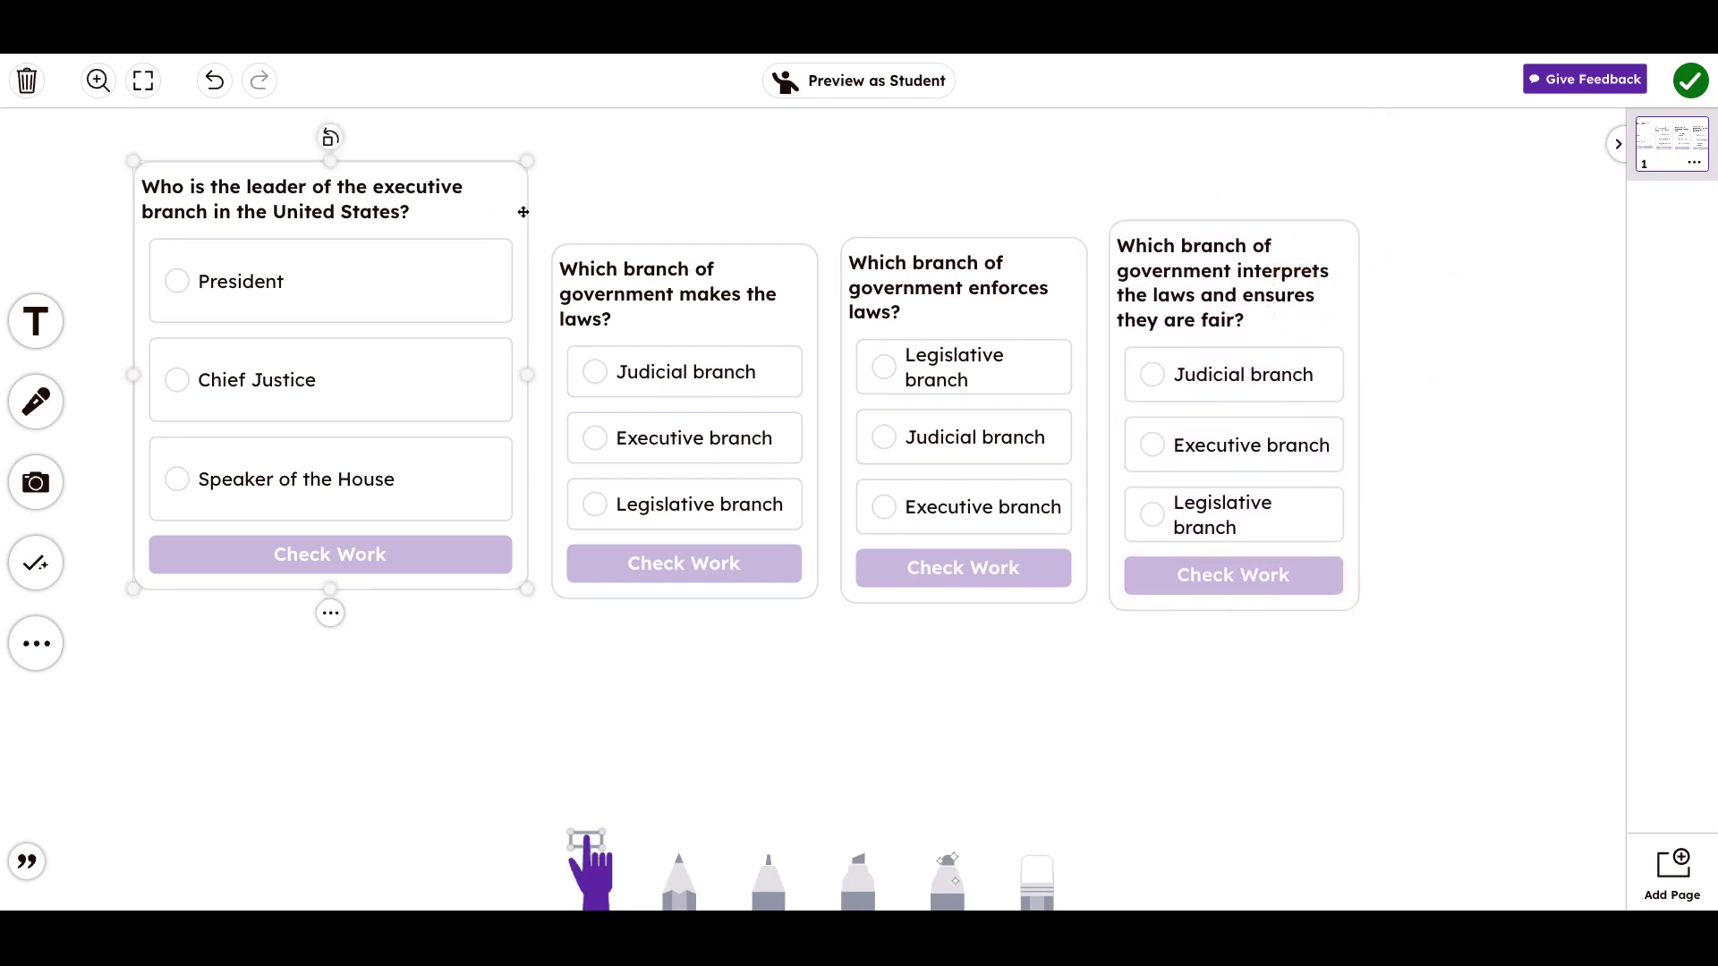
{"action": "left_click_drag", "start_coordinate": [529, 155], "coordinate": [402, 233]}
{"action": "left_click_drag", "start_coordinate": [343, 281], "coordinate": [458, 284]}
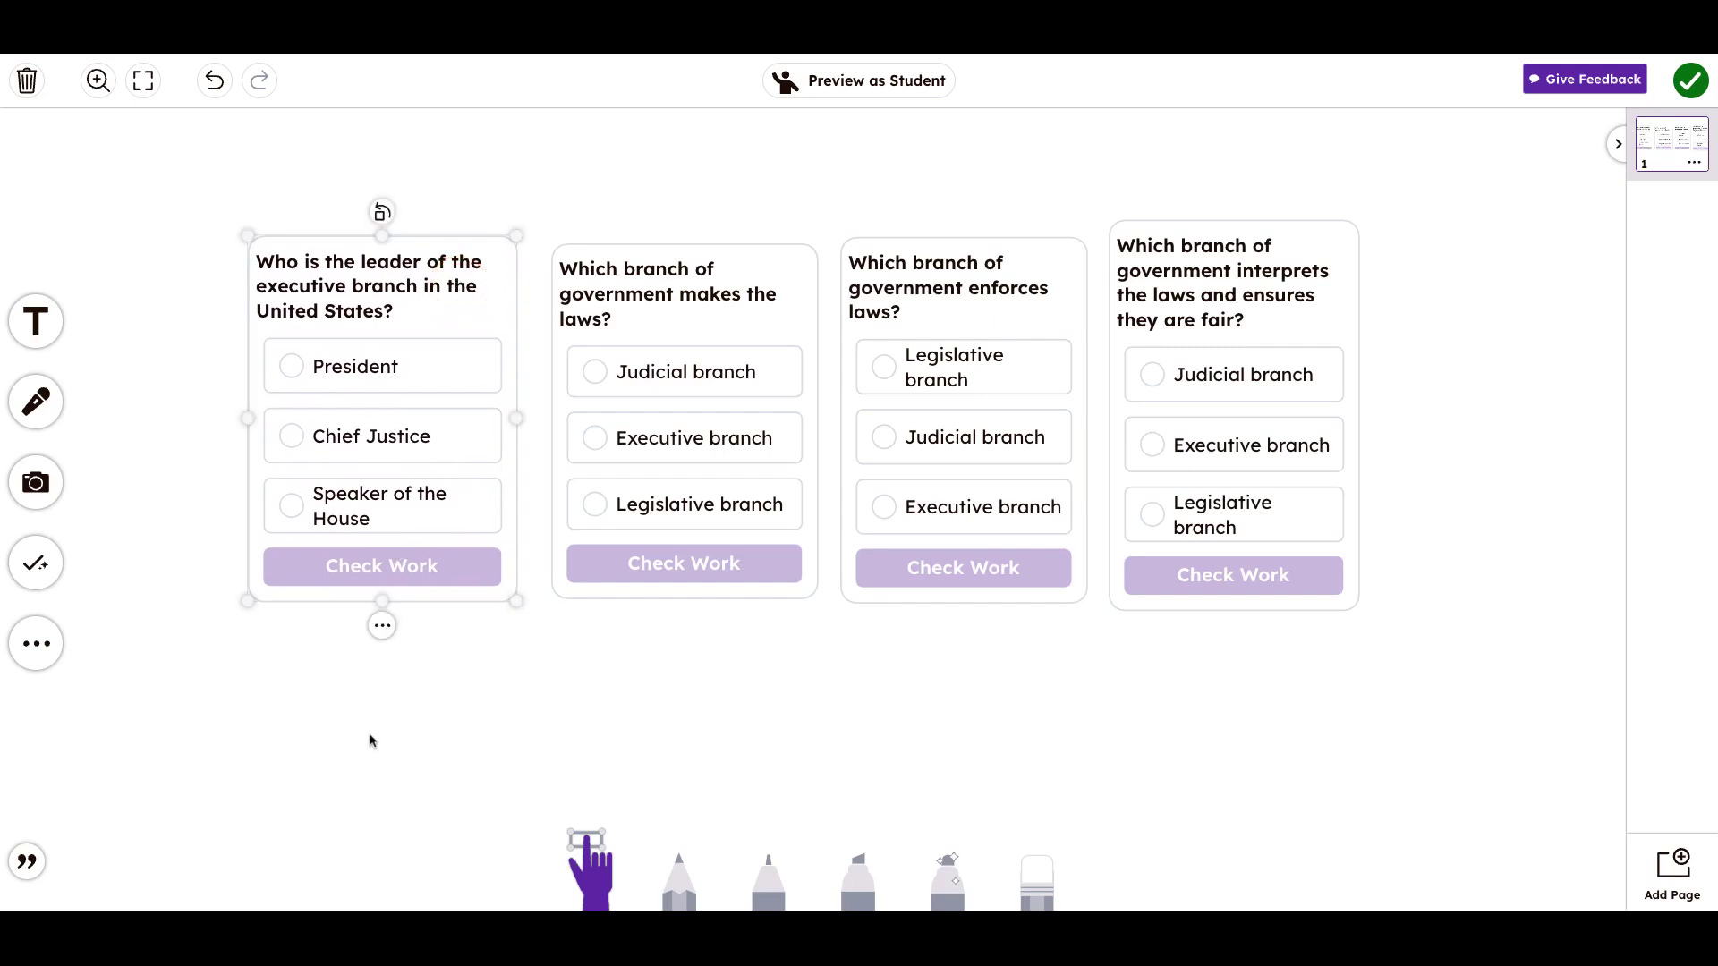